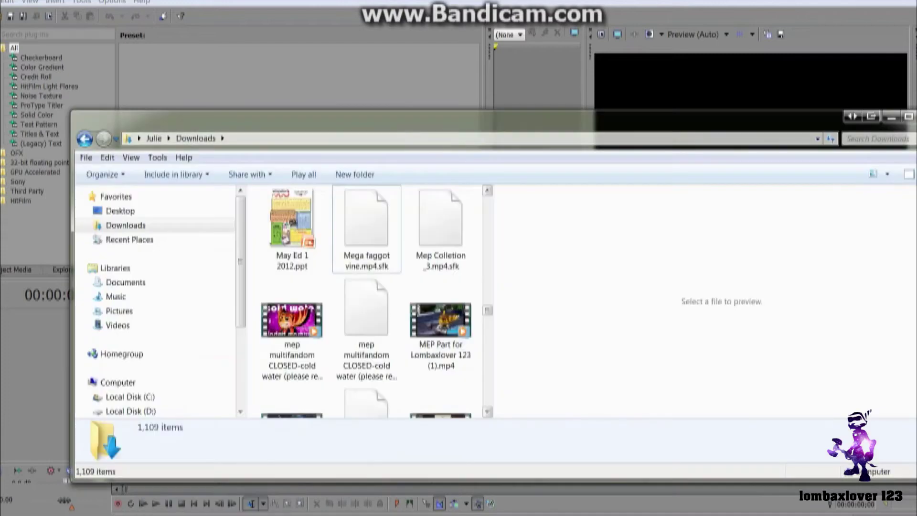
# Switch from Downloads to the Videos library and search it for "101".
pyautogui.click(877, 138)
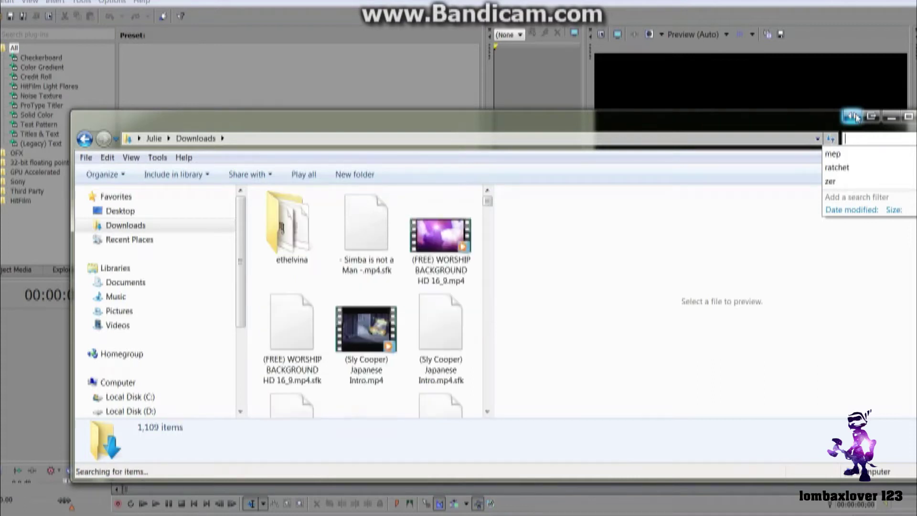
pyautogui.click(152, 327)
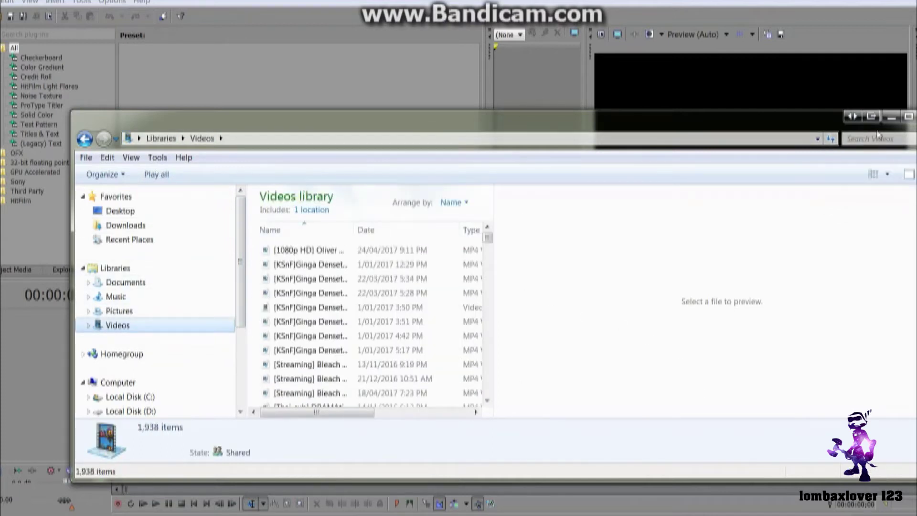
pyautogui.click(845, 138)
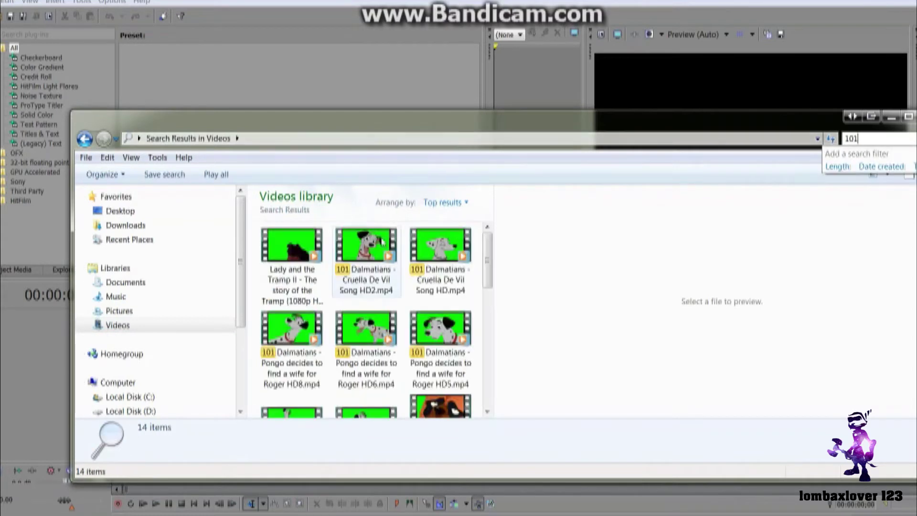
# Add 101 Dalmatians - Cruella De Vil Song HD2.mp4 to the start of the empty timeline and answer the media prompt.
pyautogui.moveTo(219, 121); pyautogui.dragTo(571, 133)
pyautogui.click(718, 258)
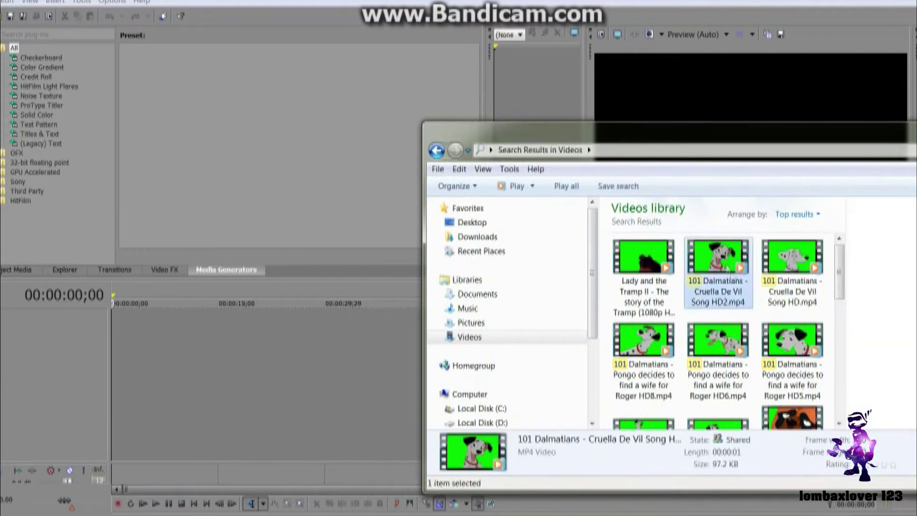
pyautogui.moveTo(718, 258); pyautogui.dragTo(336, 346)
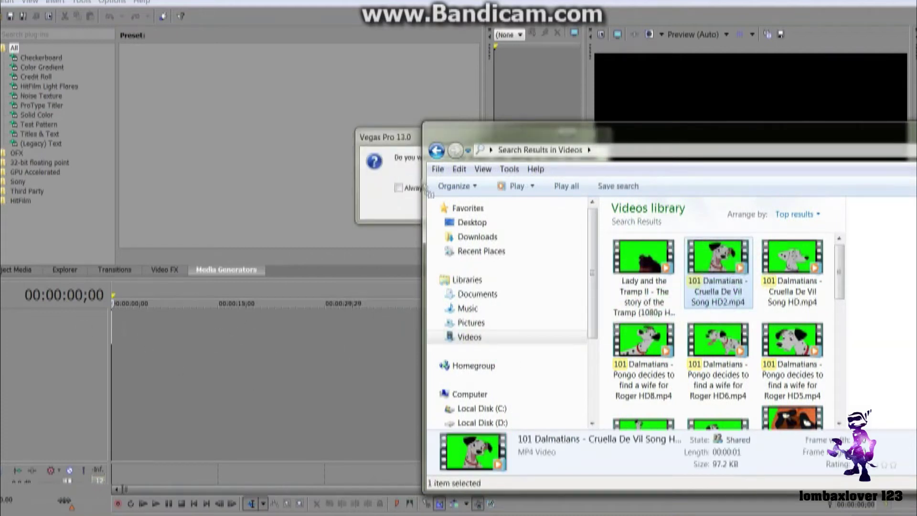
pyautogui.click(390, 142)
pyautogui.moveTo(391, 142); pyautogui.dragTo(274, 110)
pyautogui.click(425, 176)
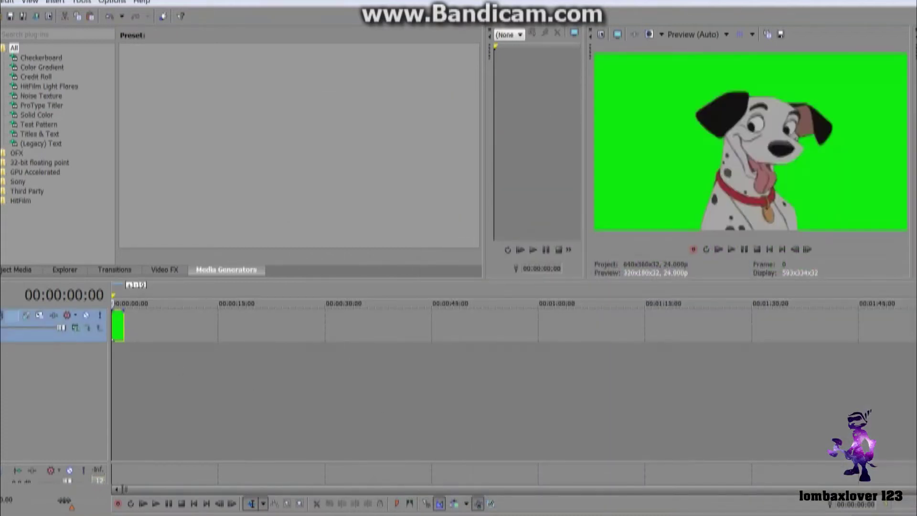
# Search the Downloads folder for "spark" and add a sparkle overlay video to the timeline below the dog clip.
pyautogui.hotkey('alt', 'Tab')
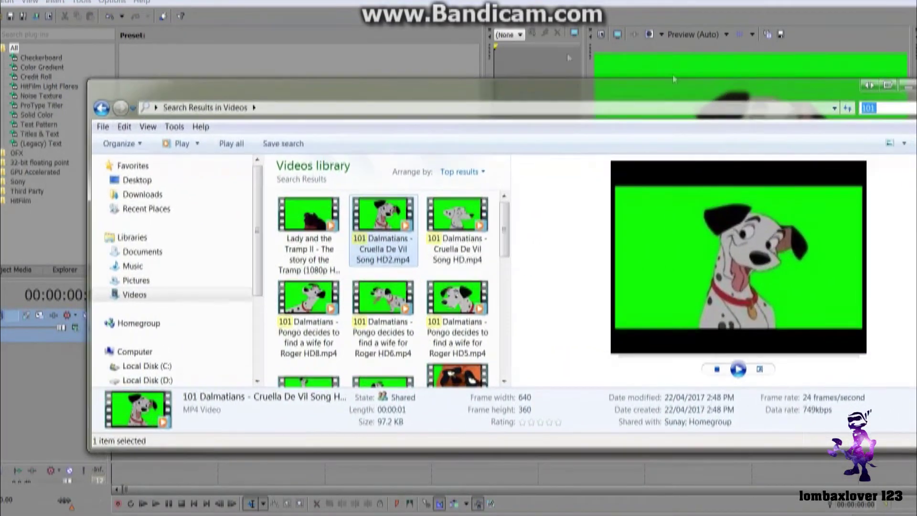
pyautogui.click(142, 194)
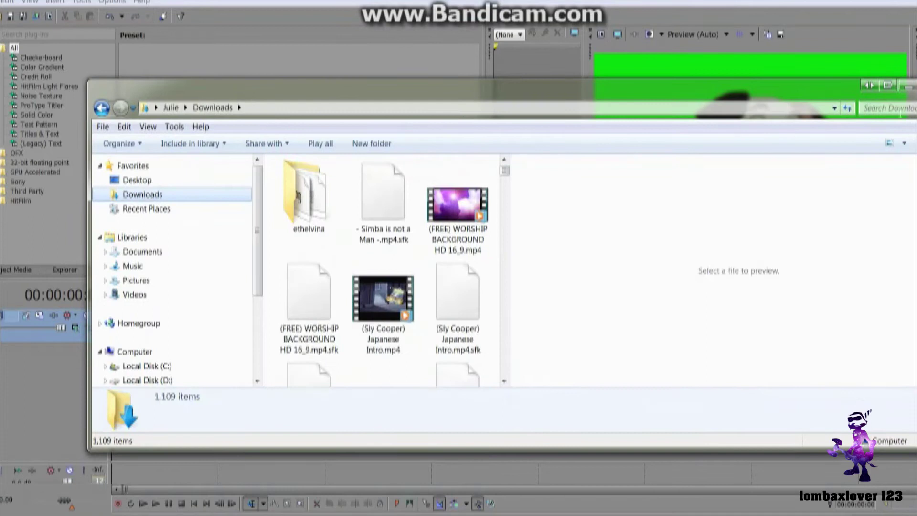
pyautogui.click(881, 108)
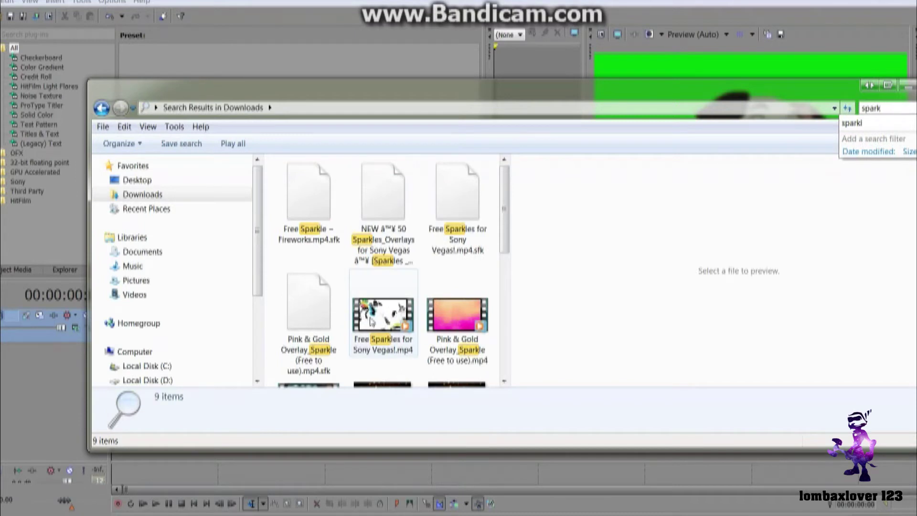
pyautogui.click(371, 321)
pyautogui.scroll(-1, 382, 310)
pyautogui.moveTo(427, 458); pyautogui.dragTo(427, 459)
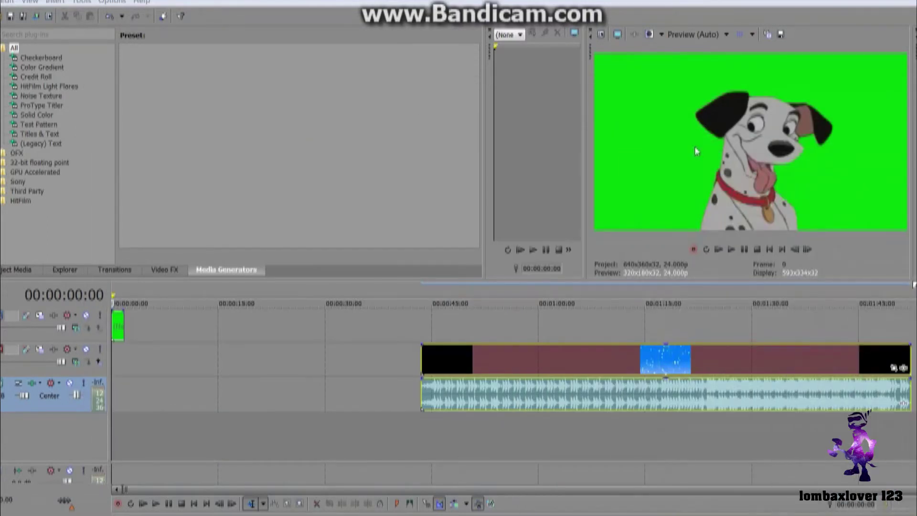
# Delete the audio track and place the black-and-white bars overlay at the start of the track below the dog clip.
pyautogui.rightClick(266, 405)
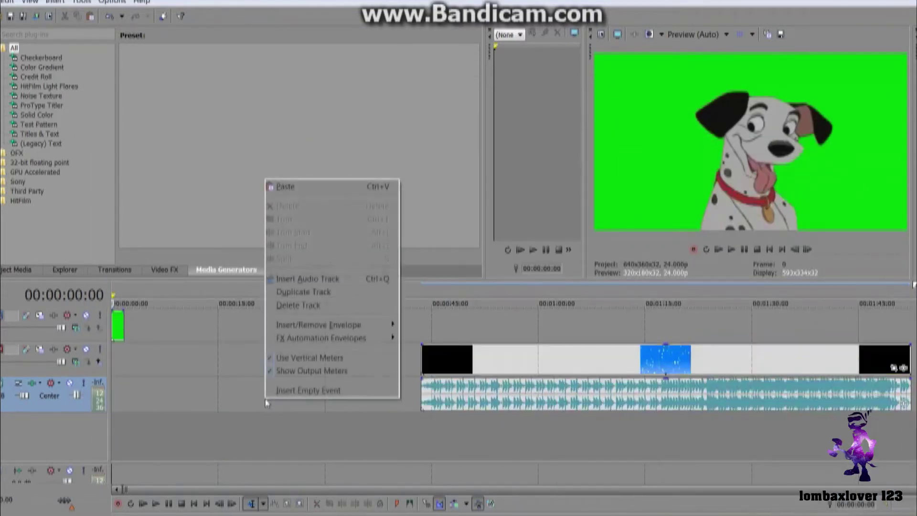
pyautogui.click(275, 307)
pyautogui.moveTo(422, 362); pyautogui.dragTo(121, 345)
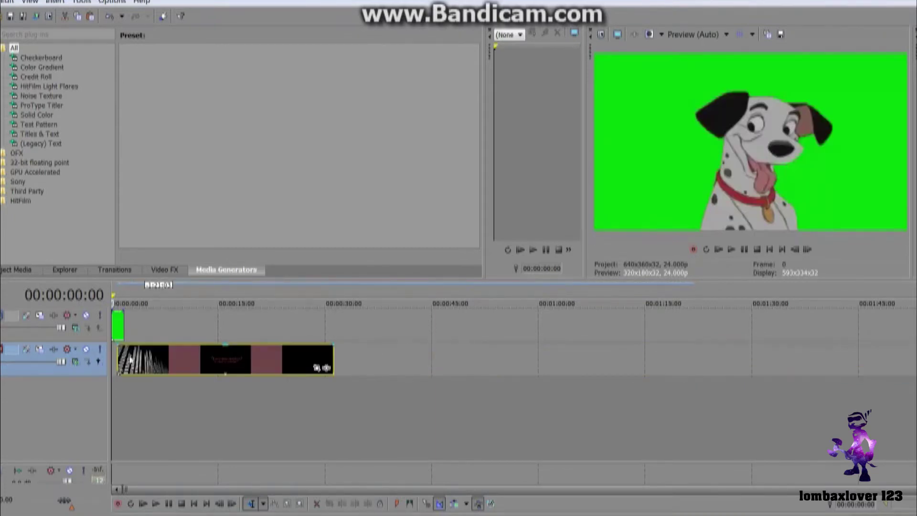
# Apply the Sony Chroma Keyer to the dog clip and key out the green background colour sampled from the preview.
pyautogui.scroll(8, 314, 390)
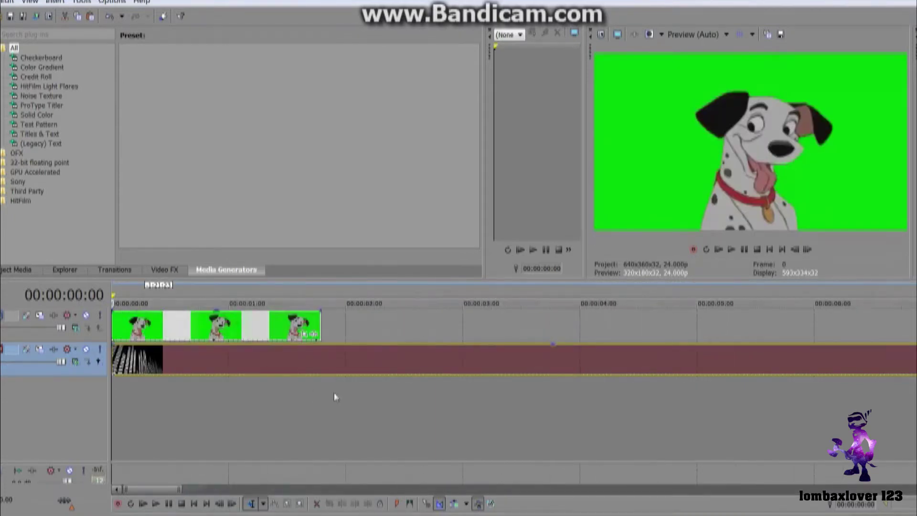
pyautogui.click(297, 393)
pyautogui.click(239, 330)
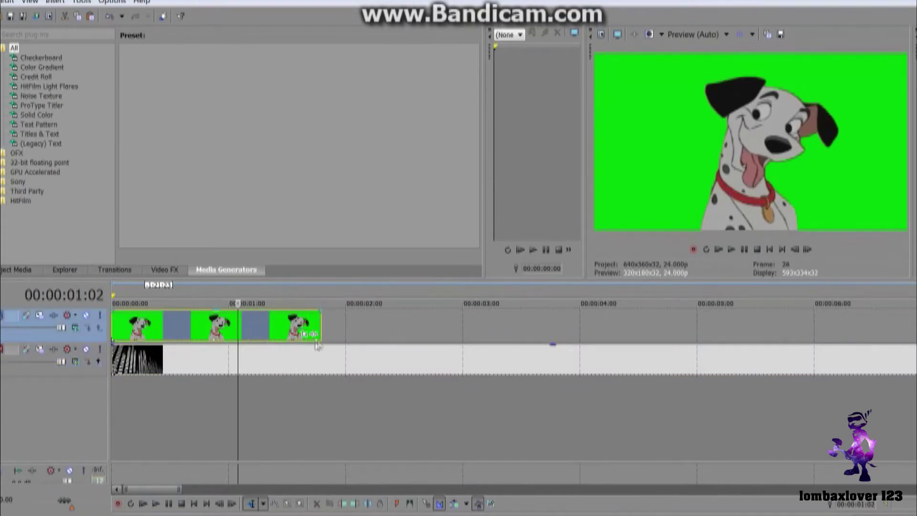
pyautogui.click(313, 334)
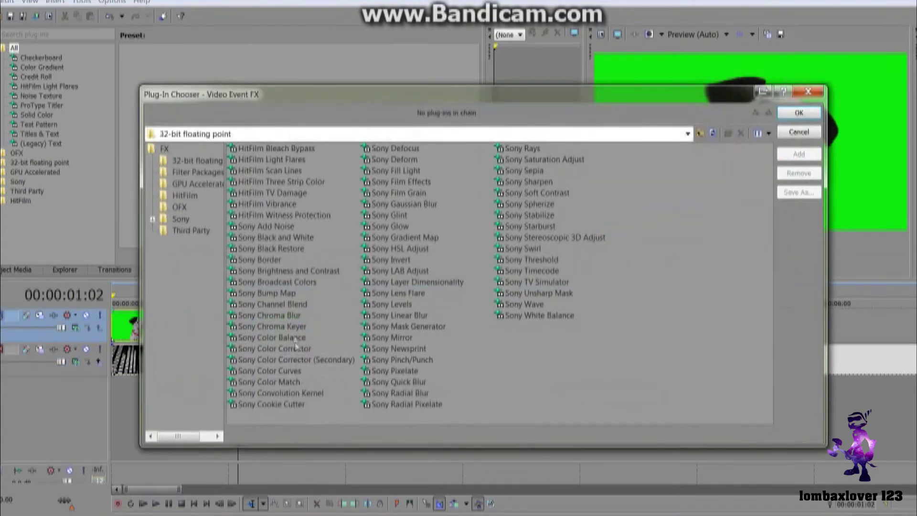
pyautogui.click(272, 326)
pyautogui.click(799, 112)
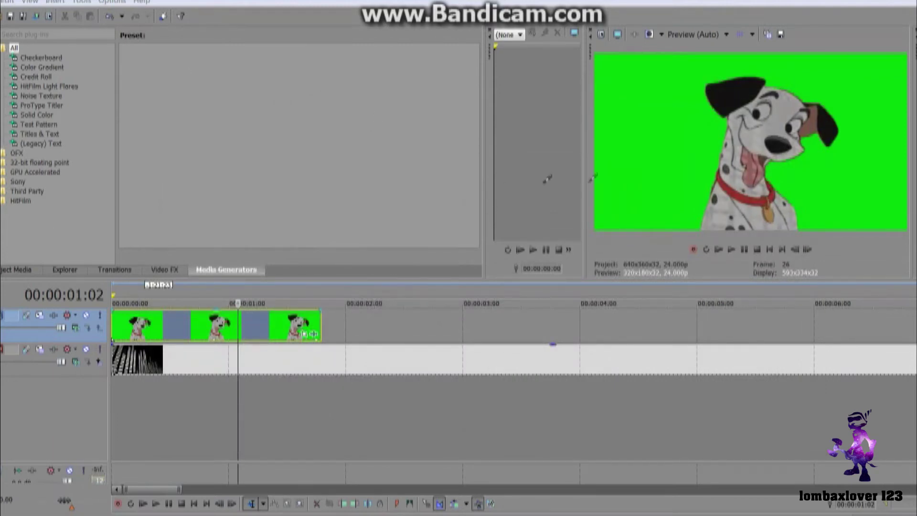
pyautogui.click(676, 166)
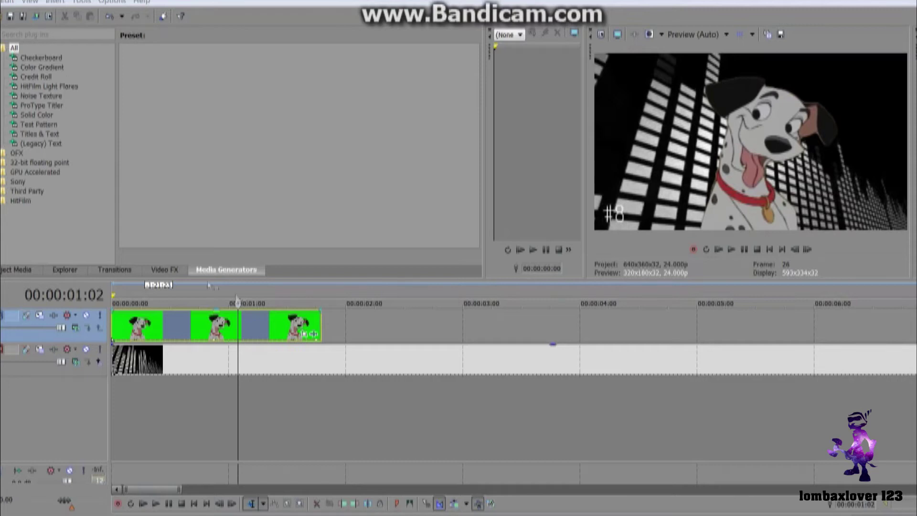
# Add a White Solid Color event at the start of a new track below the bars overlay.
pyautogui.click(49, 136)
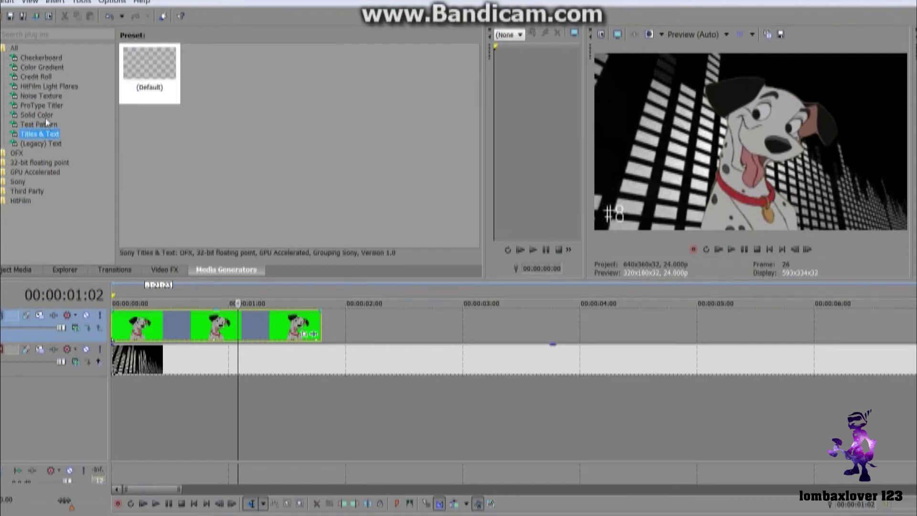
pyautogui.click(45, 117)
pyautogui.moveTo(146, 67); pyautogui.dragTo(217, 427)
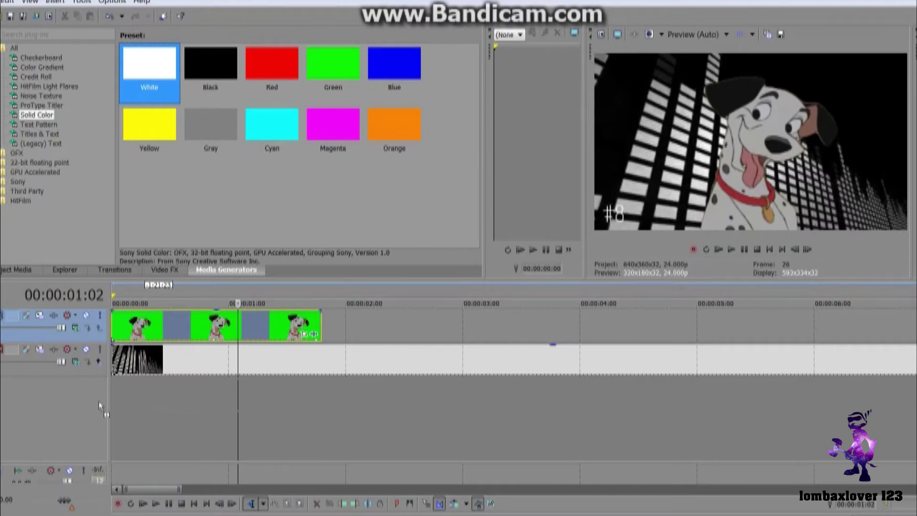
pyautogui.moveTo(99, 401); pyautogui.dragTo(148, 406)
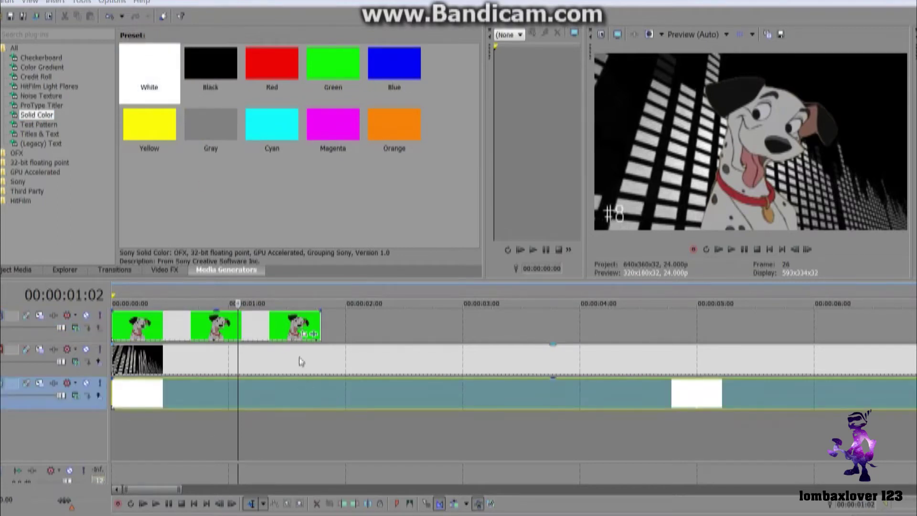
# Try Multiply (Mask) compositing on the bars track and Subtract on the dog track, undoing the dog track's change.
pyautogui.click(66, 349)
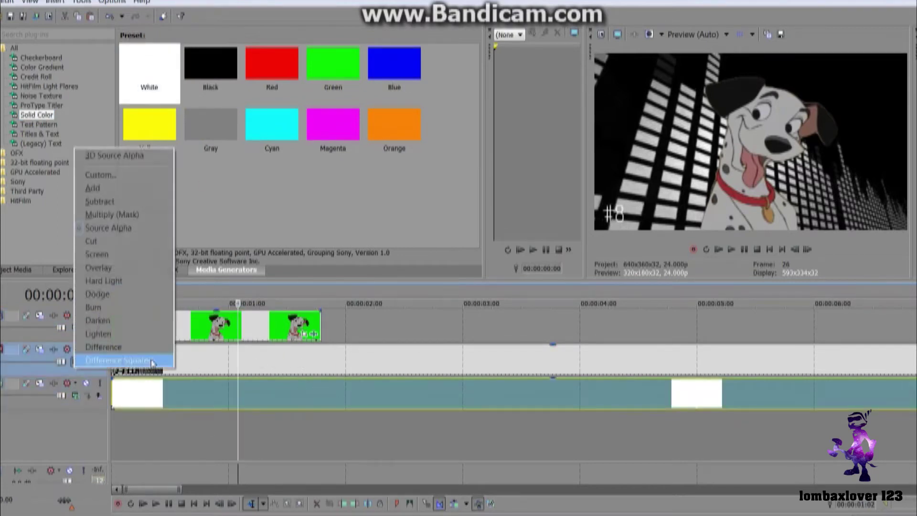
pyautogui.click(120, 215)
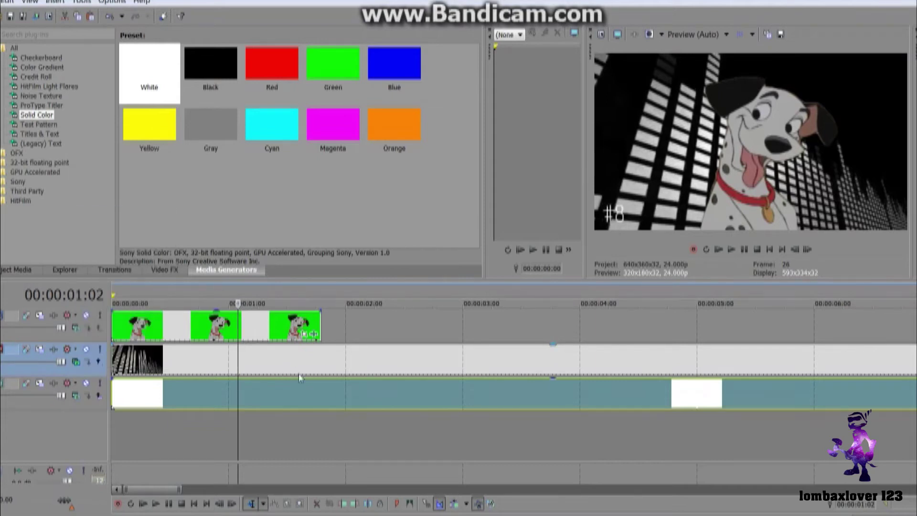
pyautogui.click(67, 315)
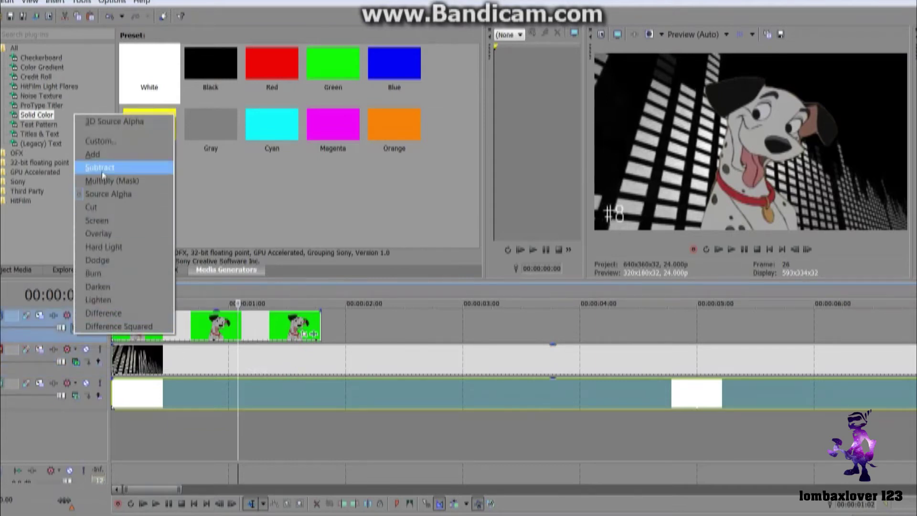
pyautogui.click(103, 170)
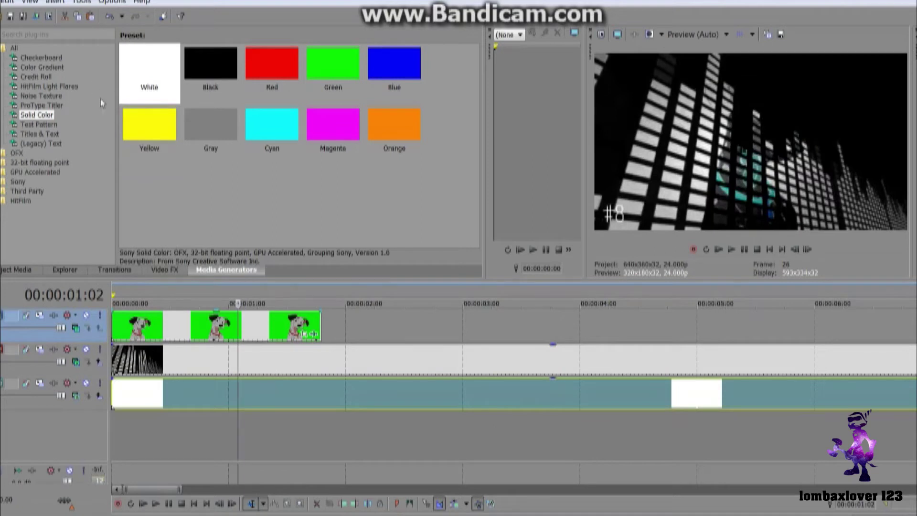
pyautogui.click(110, 17)
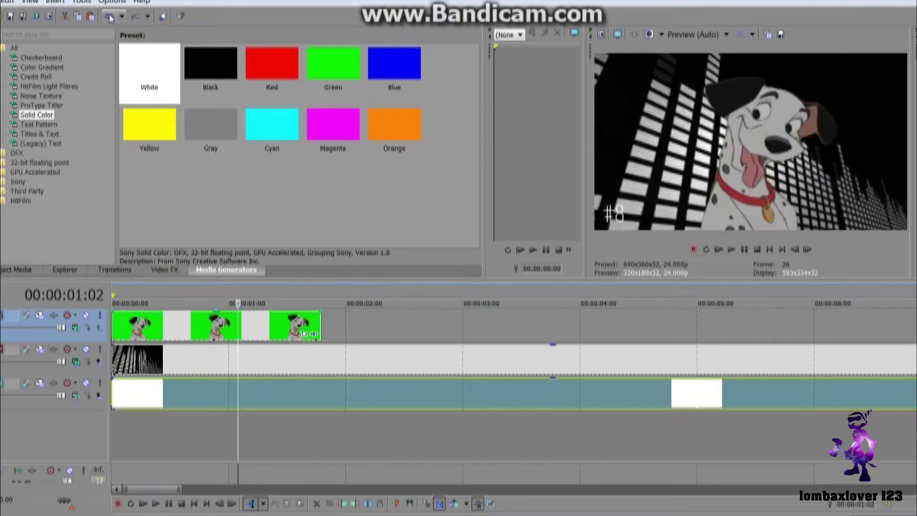
# Set the compositing mode of the bars overlay track to Subtract.
pyautogui.click(67, 349)
pyautogui.click(102, 214)
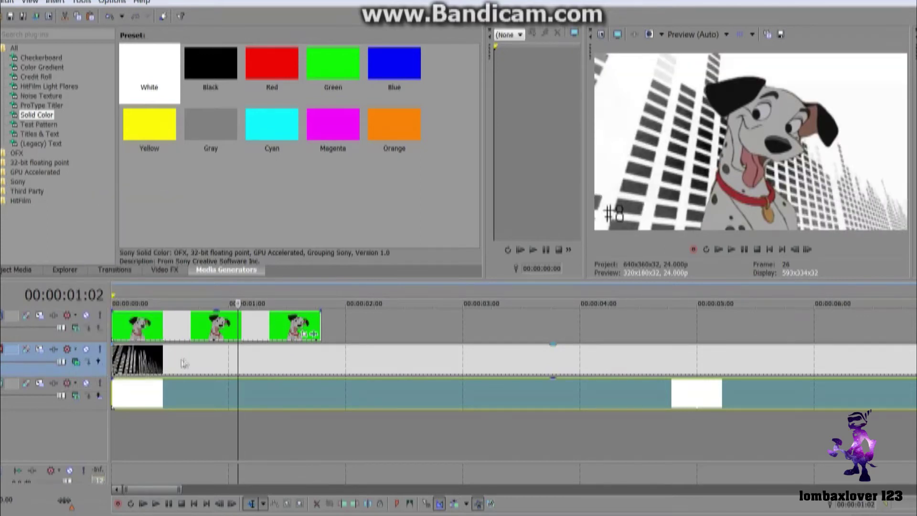
pyautogui.click(238, 361)
pyautogui.moveTo(238, 357); pyautogui.dragTo(220, 358)
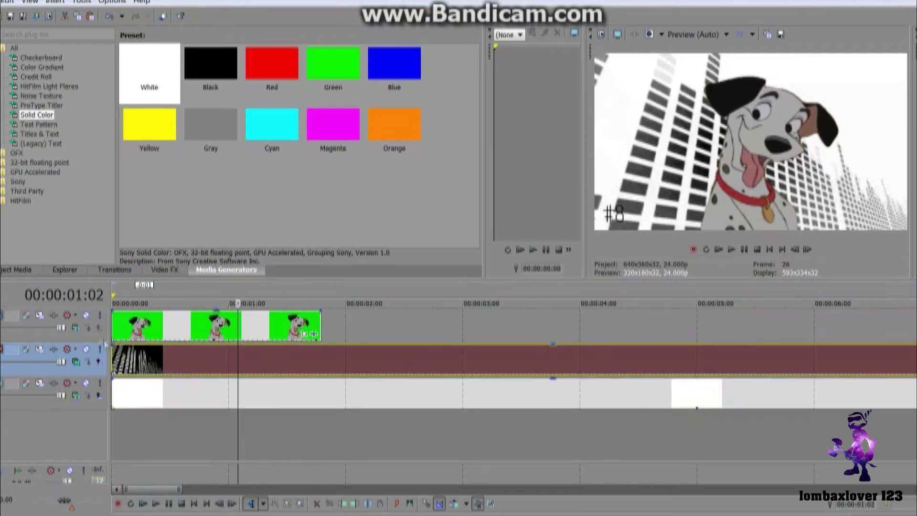
pyautogui.click(84, 363)
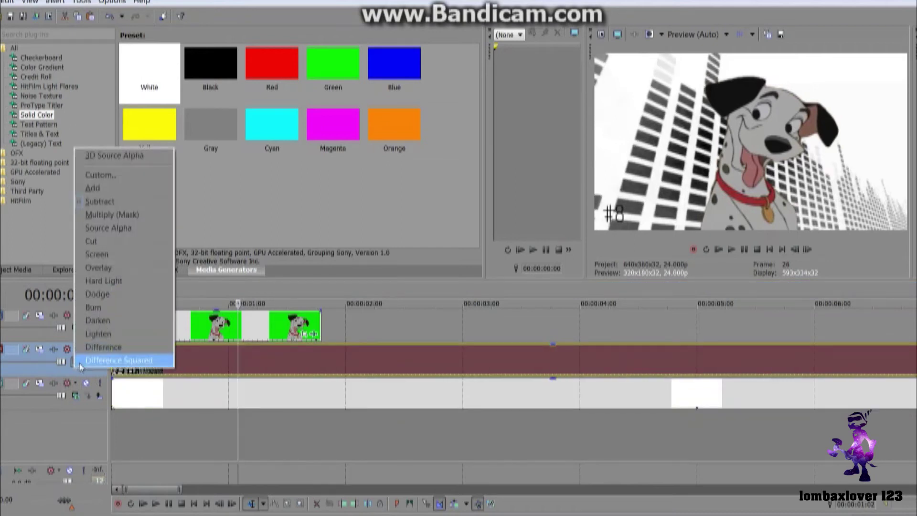
pyautogui.click(86, 204)
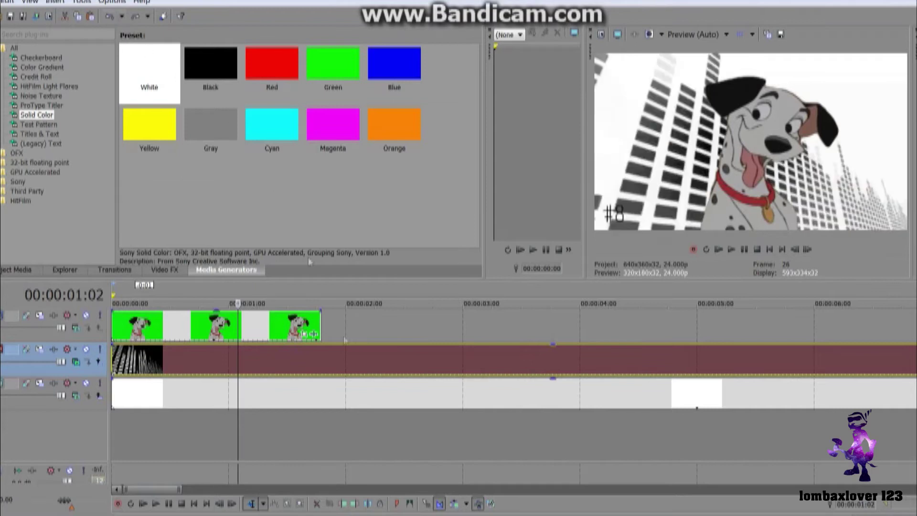
# Play back the dog clip over the bars overlay to check the composite.
pyautogui.press('space')
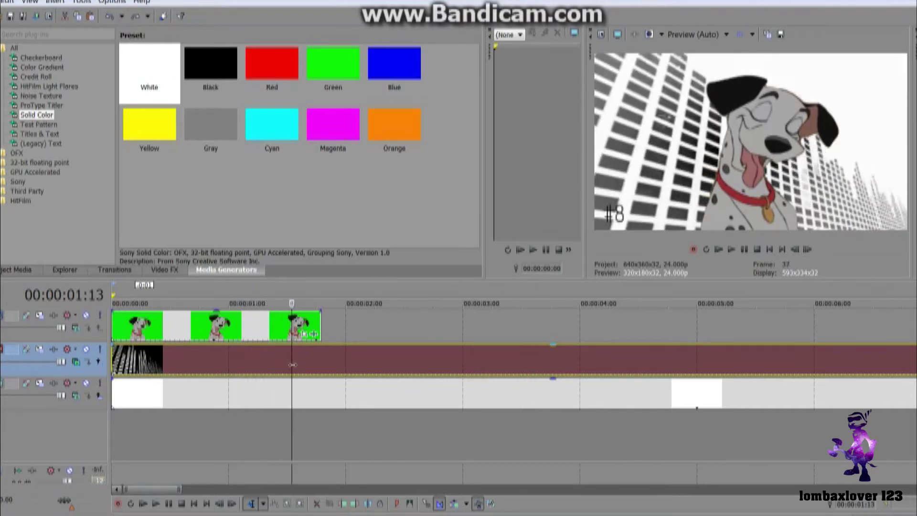
pyautogui.moveTo(307, 364); pyautogui.dragTo(107, 361)
pyautogui.press('space')
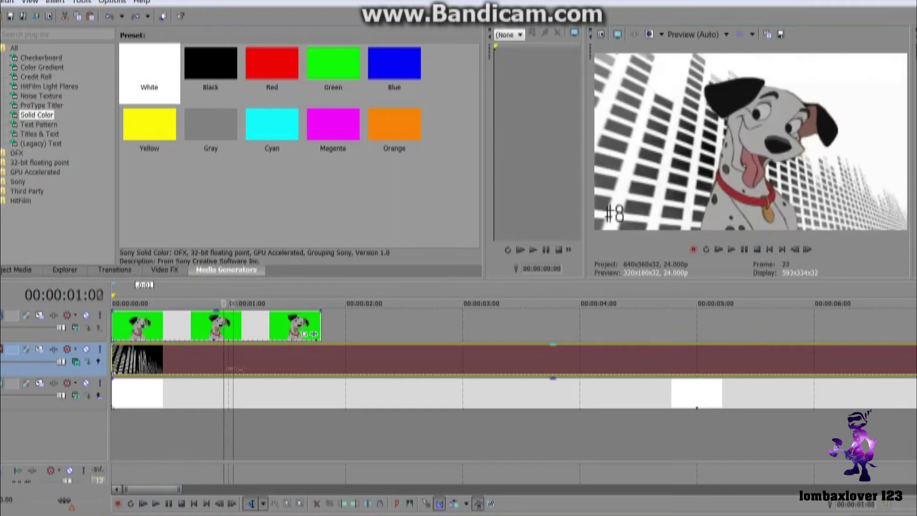
# Trim the end of the bars overlay to the end of the dog clip at 00:00:01:19.
pyautogui.click(321, 365)
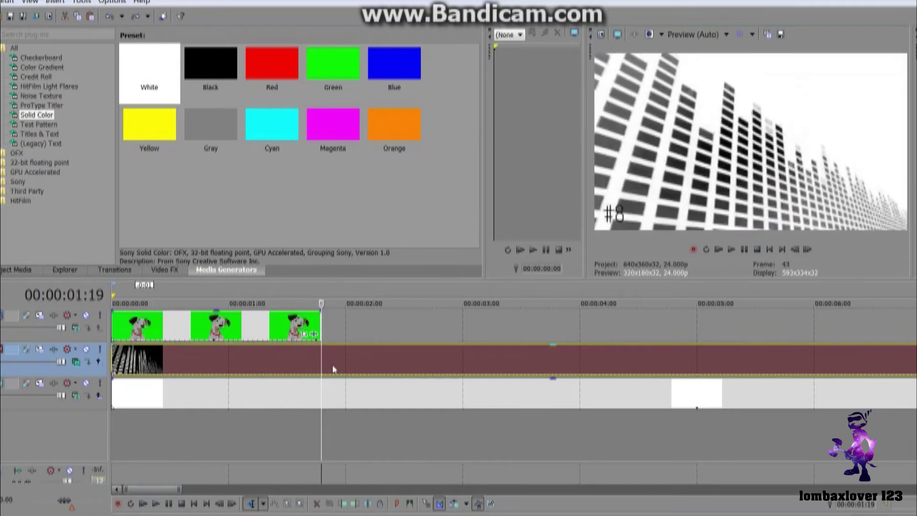
pyautogui.rightClick(330, 369)
pyautogui.click(359, 307)
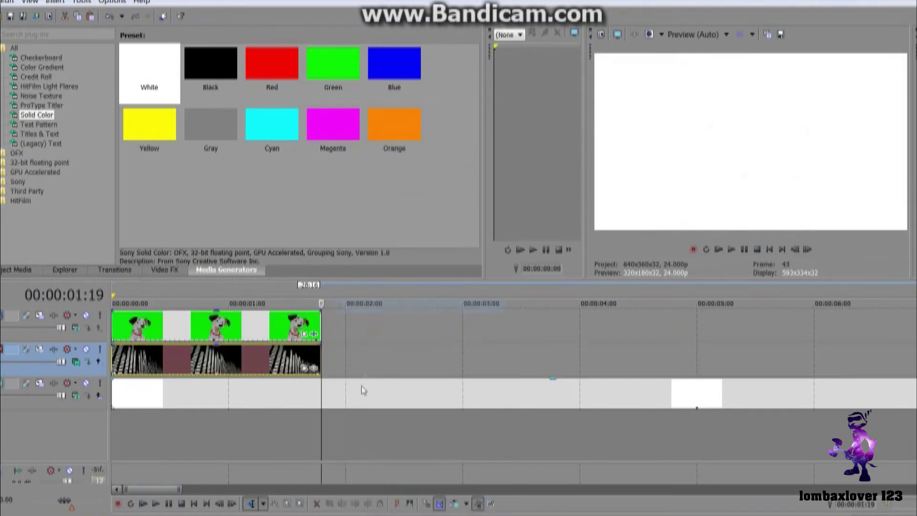
# Trim the end of the white solid to the end of the clips at 00:00:01:19 and play back the composite.
pyautogui.click(336, 390)
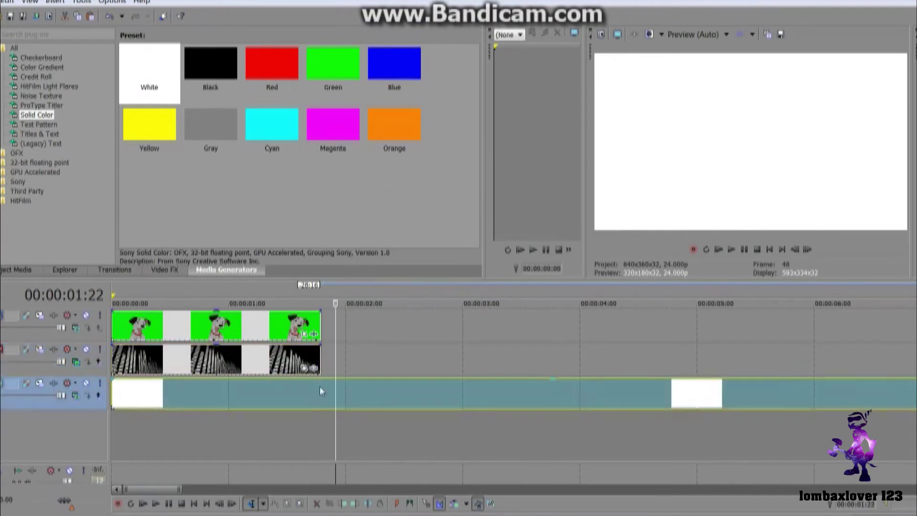
pyautogui.click(320, 387)
pyautogui.rightClick(333, 390)
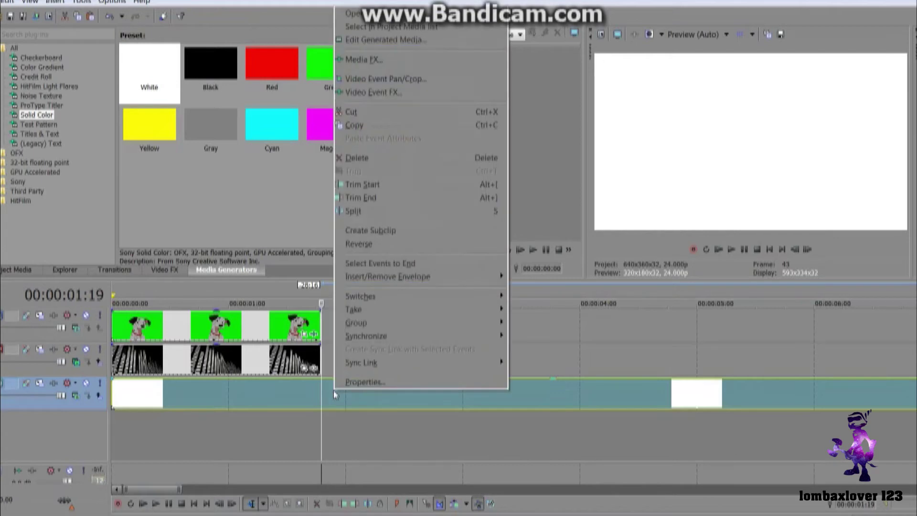
pyautogui.click(363, 197)
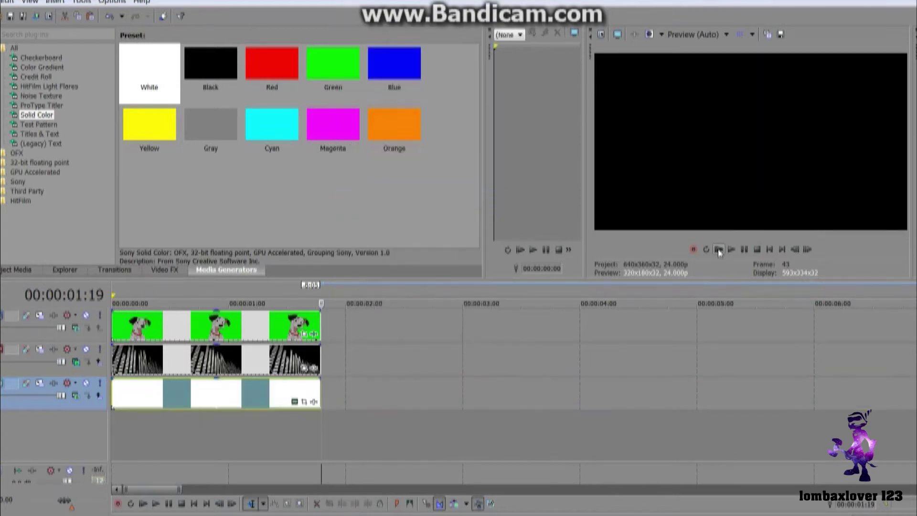
pyautogui.click(718, 249)
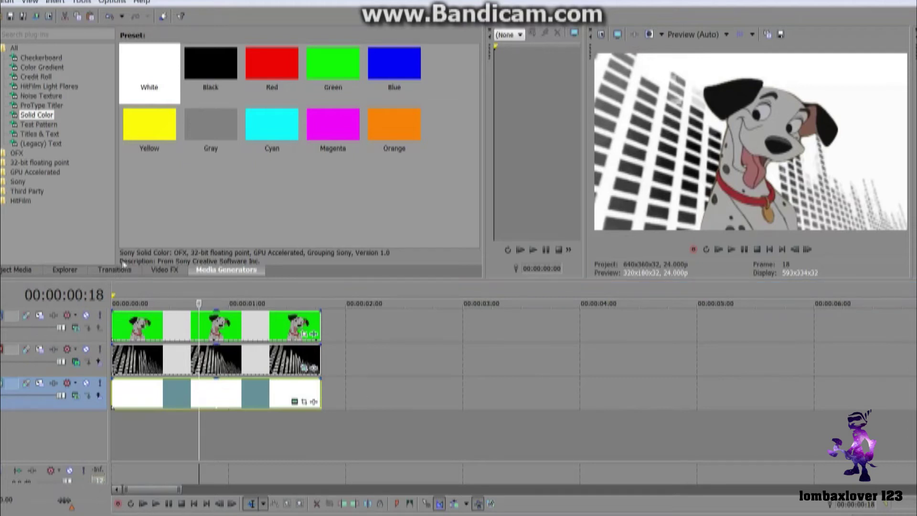
# Apply the Soft Contrast effect with the Warm Vignette preset to the white solid event.
pyautogui.click(164, 270)
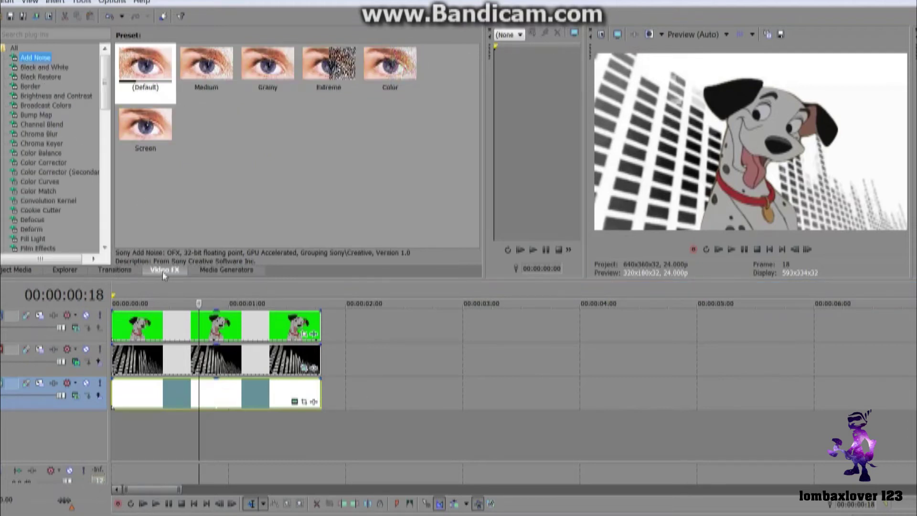
pyautogui.moveTo(104, 89); pyautogui.dragTo(103, 222)
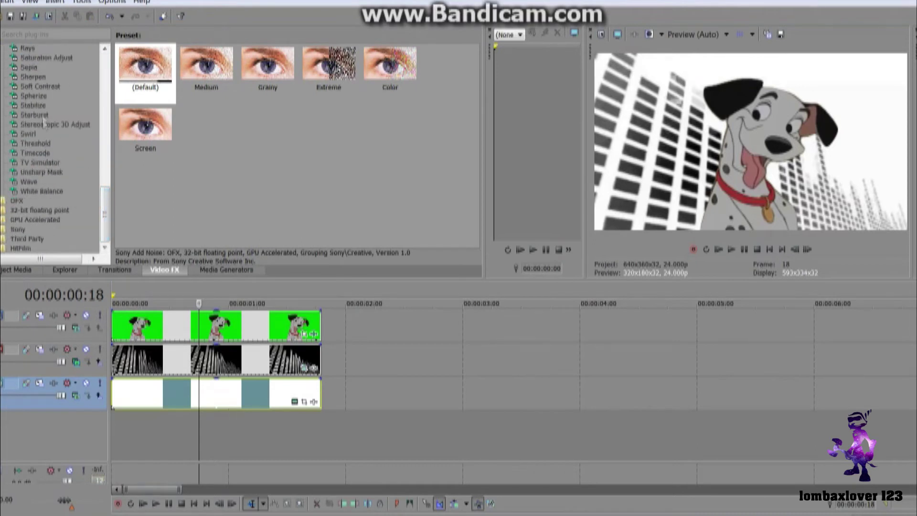
pyautogui.click(40, 87)
pyautogui.moveTo(285, 78); pyautogui.dragTo(180, 354)
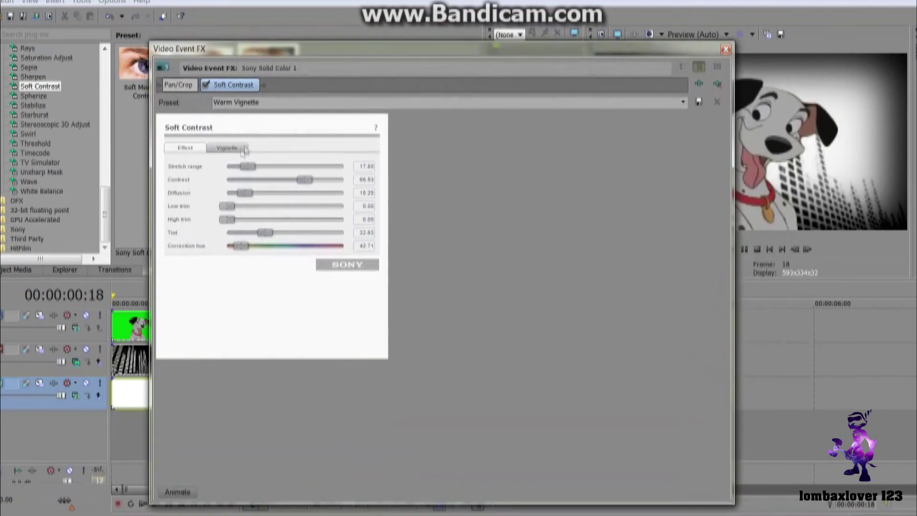
# Lower the strength of the Soft Contrast vignette on the white solid to about 52.
pyautogui.click(237, 149)
pyautogui.moveTo(338, 181); pyautogui.dragTo(280, 192)
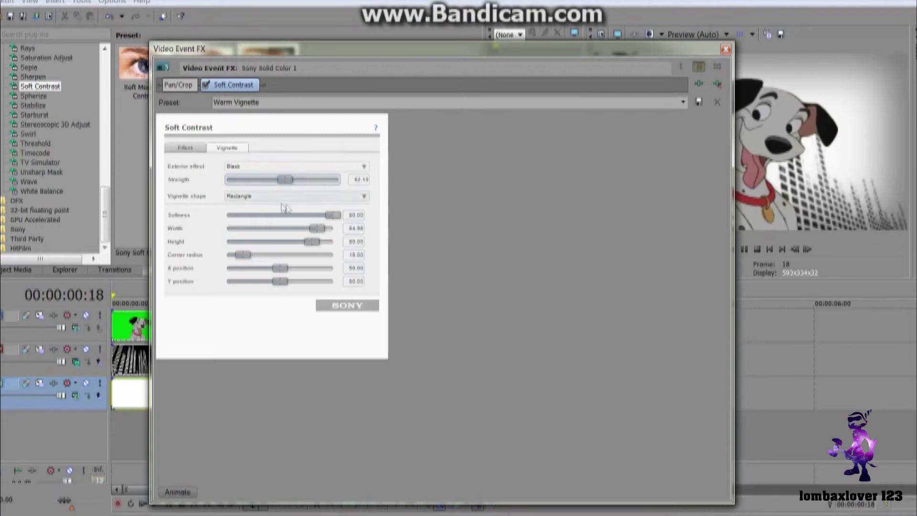
pyautogui.click(725, 49)
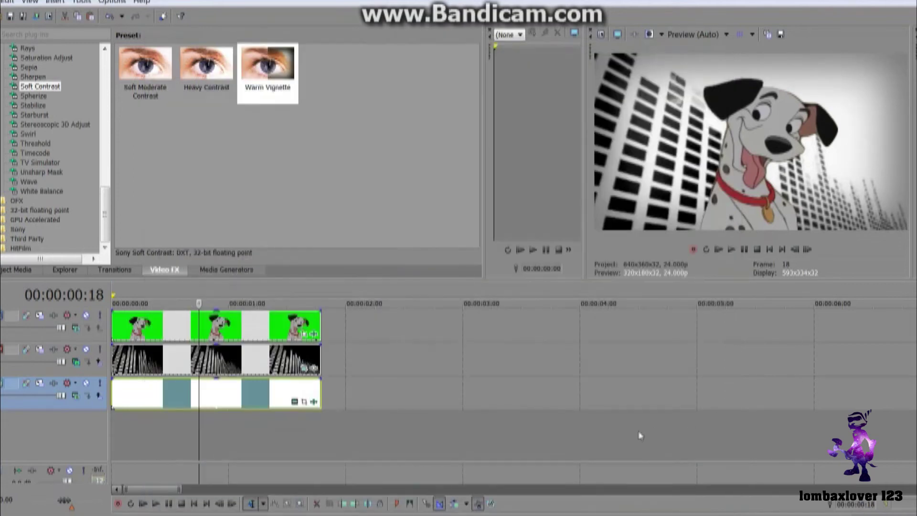
# Keyframe the dog clip's pan so it slides in, with X Center 806.8 at the start and 244.3 at 00:00:00:04.
pyautogui.click(304, 334)
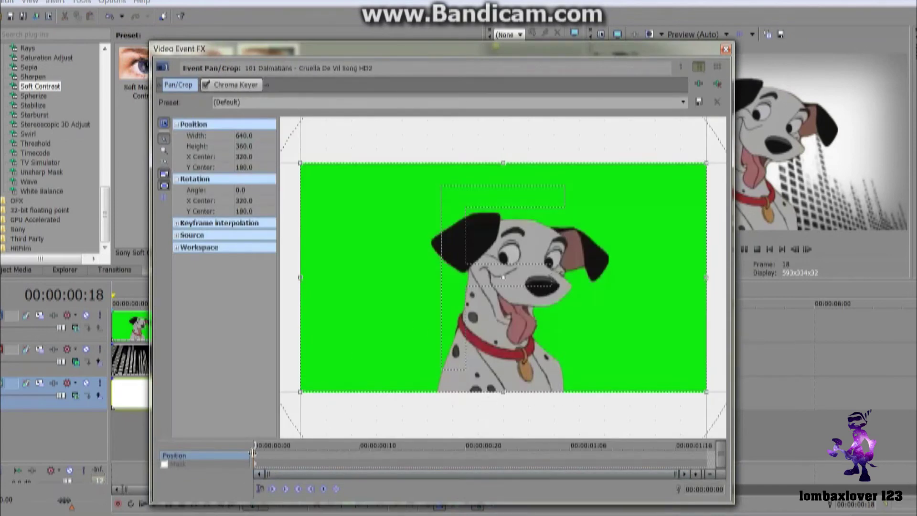
pyautogui.moveTo(349, 322); pyautogui.dragTo(657, 320)
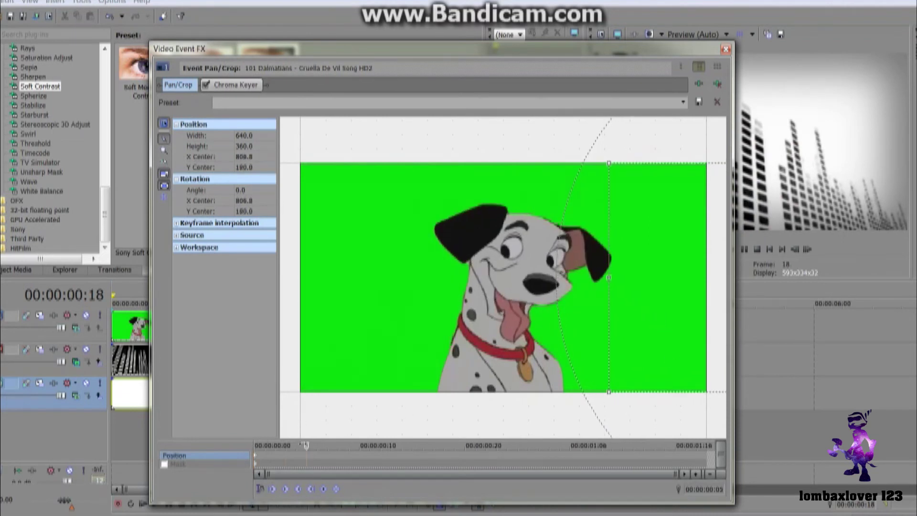
pyautogui.click(296, 446)
pyautogui.moveTo(660, 325); pyautogui.dragTo(301, 325)
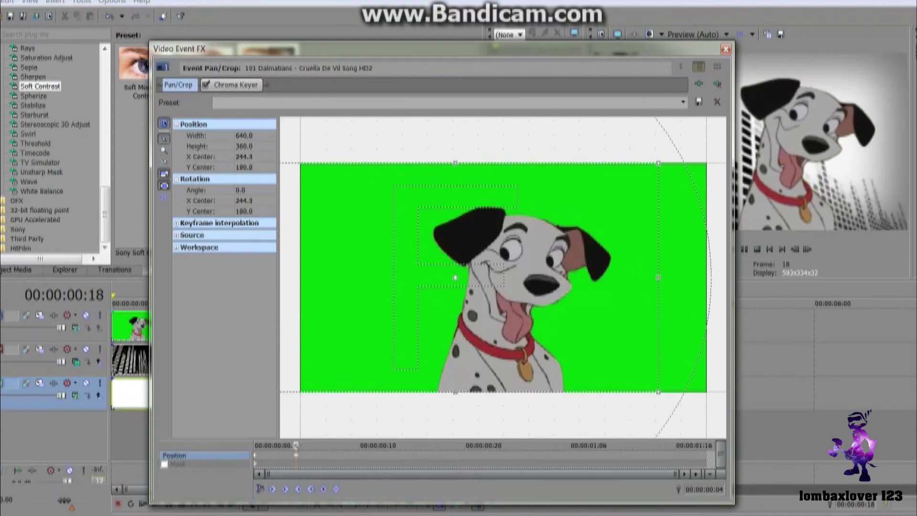
# Add a pan keyframe at the dog clip's end, 00:00:01:19, with X Center 179.4.
pyautogui.click(707, 449)
pyautogui.moveTo(623, 376); pyautogui.dragTo(582, 375)
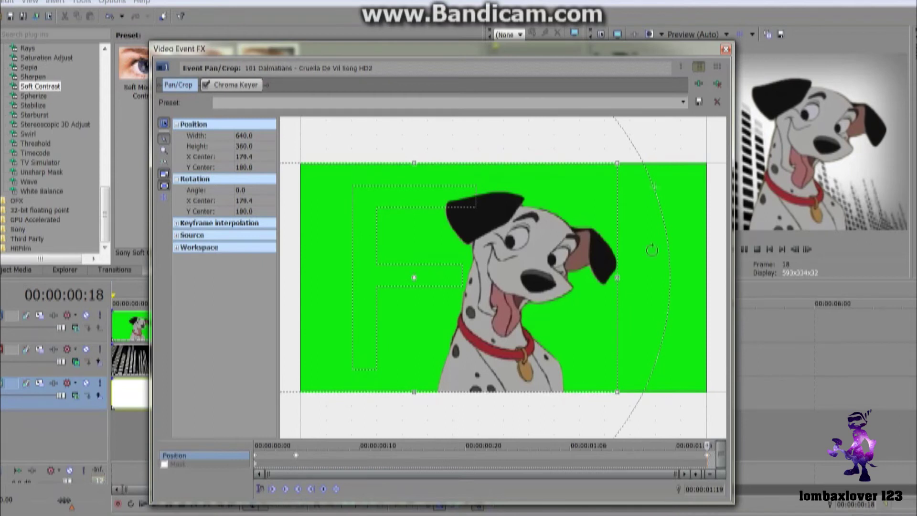
pyautogui.click(725, 49)
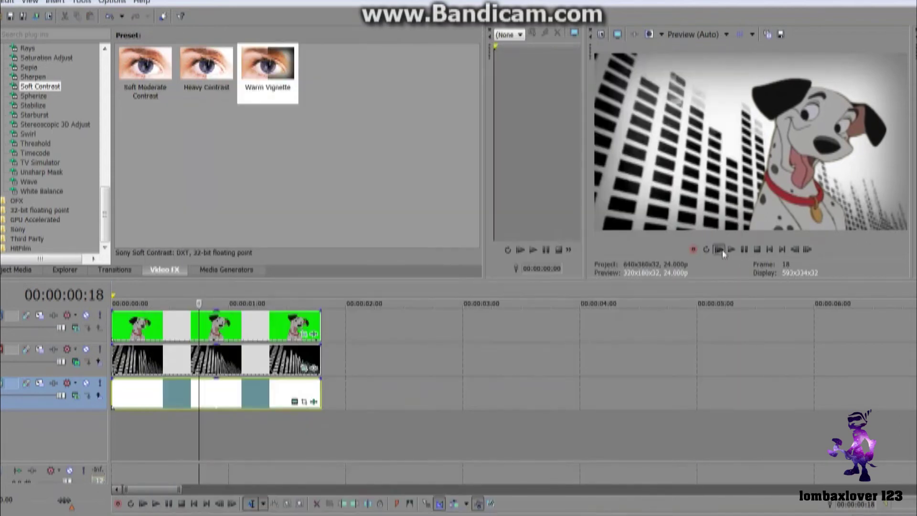
# Play back the composite to check the dog's slide-in and the vignette.
pyautogui.click(729, 249)
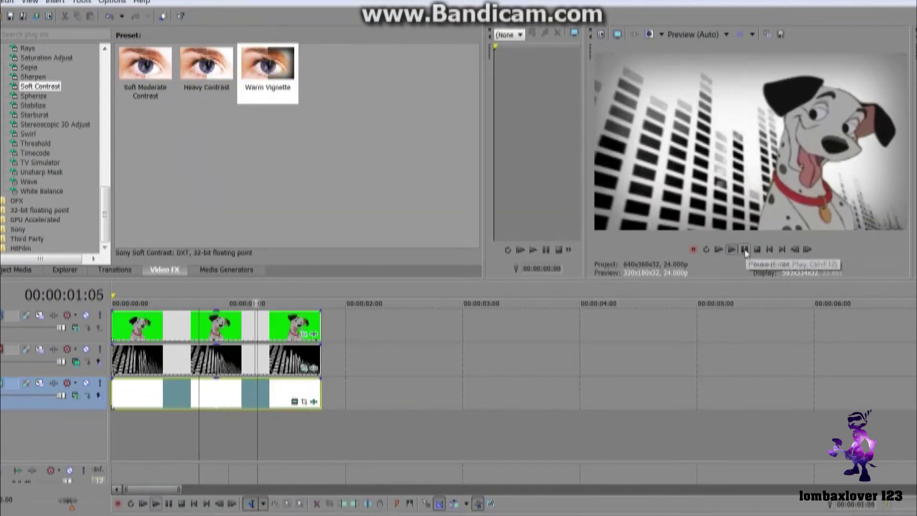
pyautogui.click(744, 249)
pyautogui.click(744, 249)
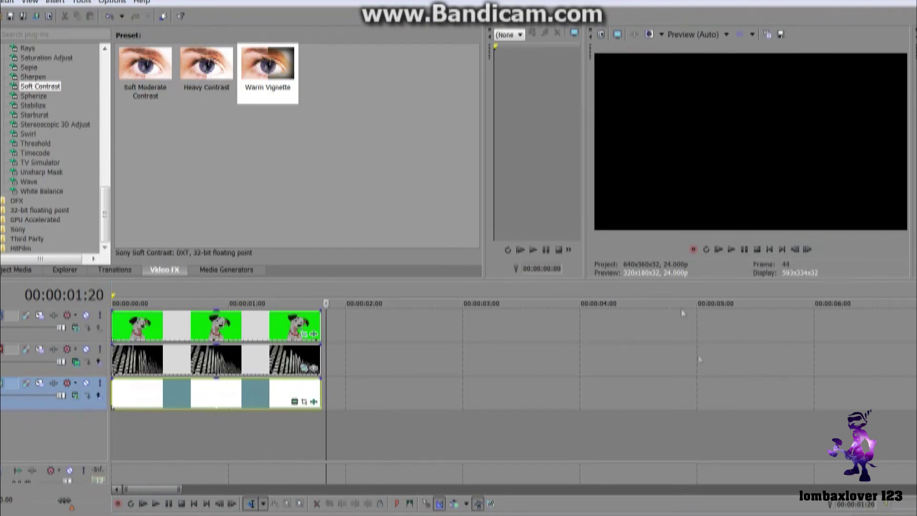
# Insert a video track above the bars overlay and place a default Titles & Text event at its start.
pyautogui.rightClick(348, 365)
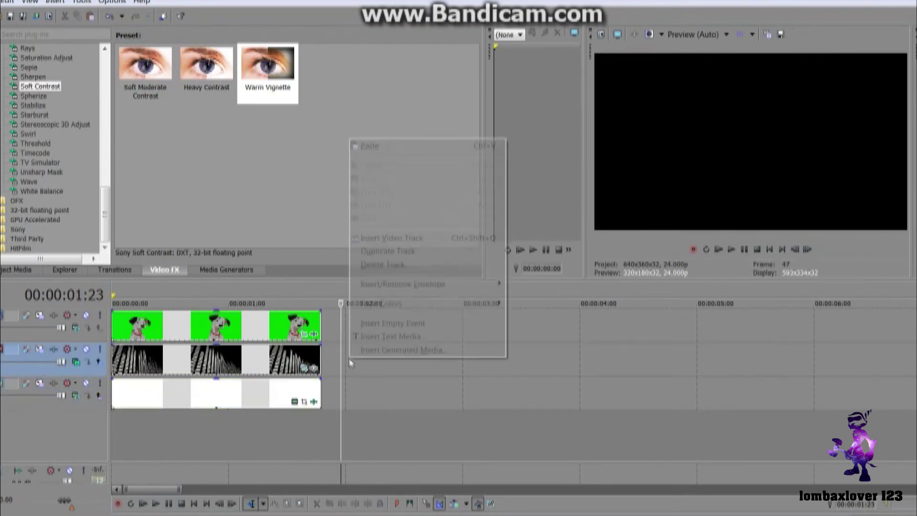
pyautogui.click(374, 239)
pyautogui.click(227, 269)
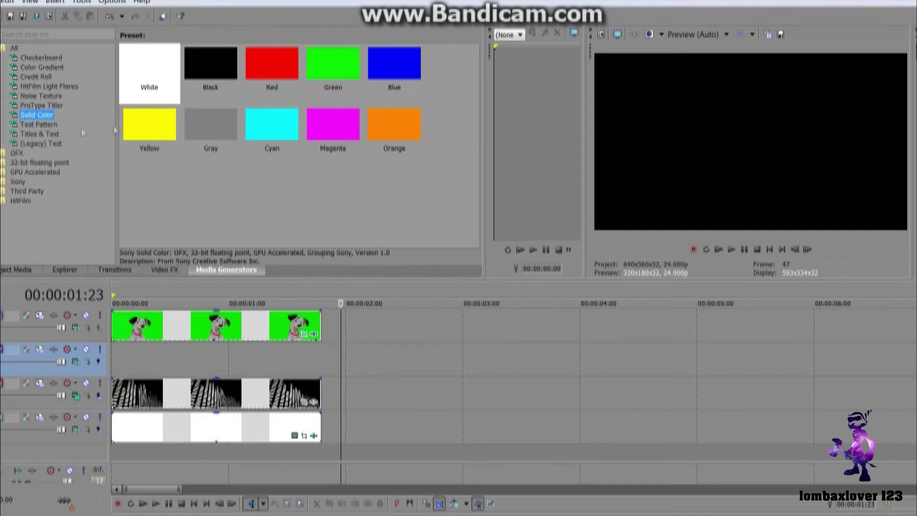
pyautogui.press('Down')
pyautogui.press('Down')
pyautogui.moveTo(149, 72); pyautogui.dragTo(195, 363)
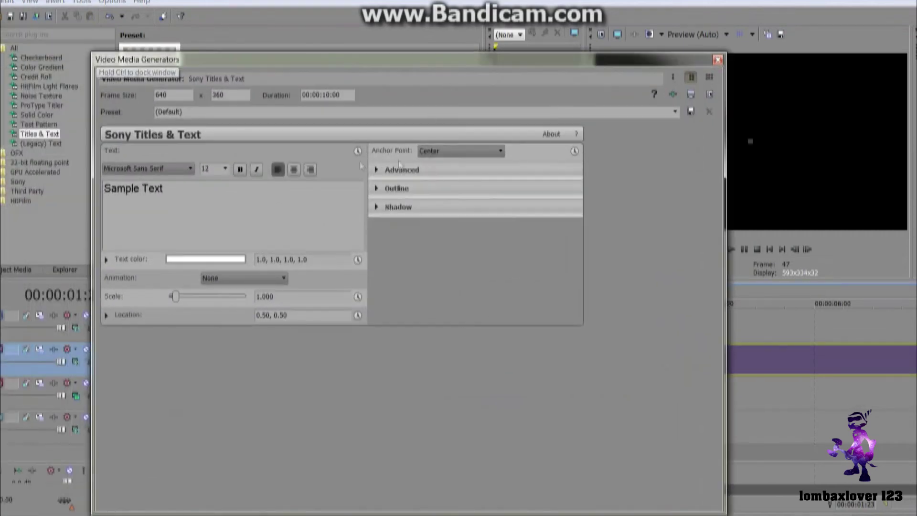
# Set the title's text to "put", its scale to 10.000 and its text color to cyan (0.03, 1.0, 1.0).
pyautogui.write('put')
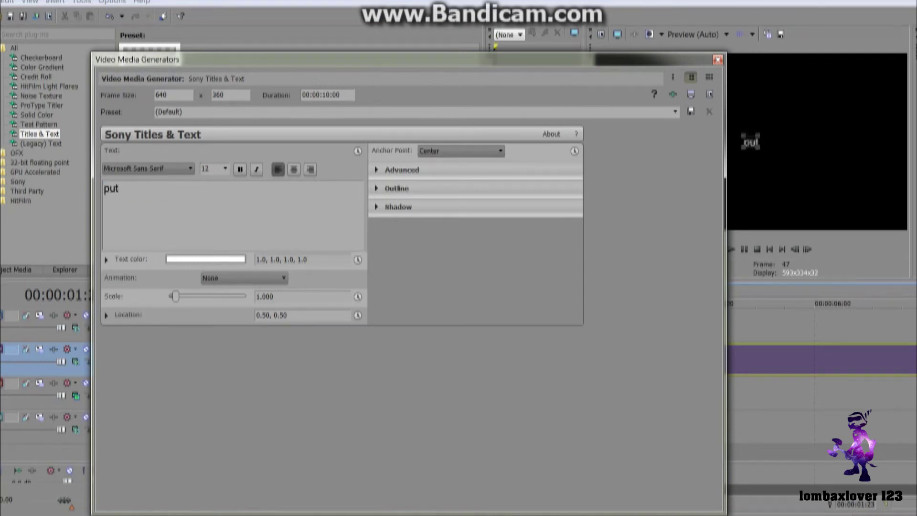
pyautogui.moveTo(175, 296); pyautogui.dragTo(261, 300)
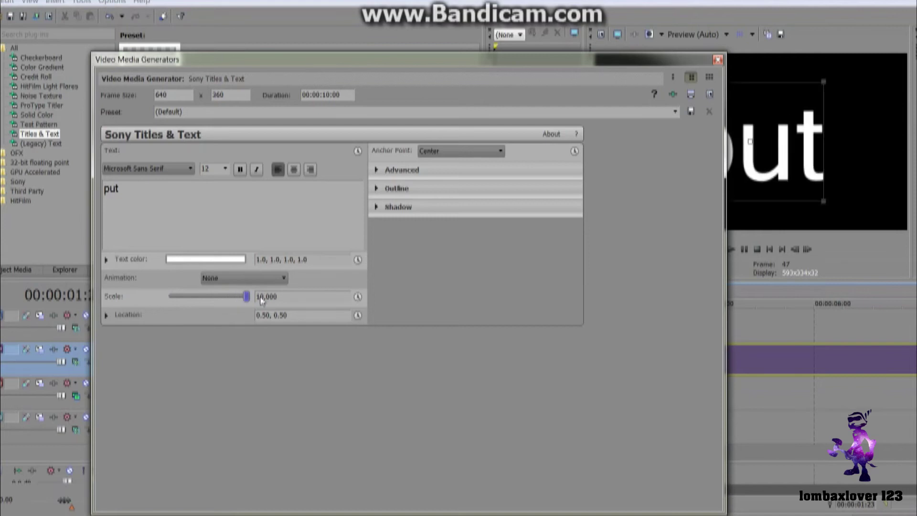
pyautogui.click(187, 260)
pyautogui.moveTo(224, 383); pyautogui.dragTo(229, 401)
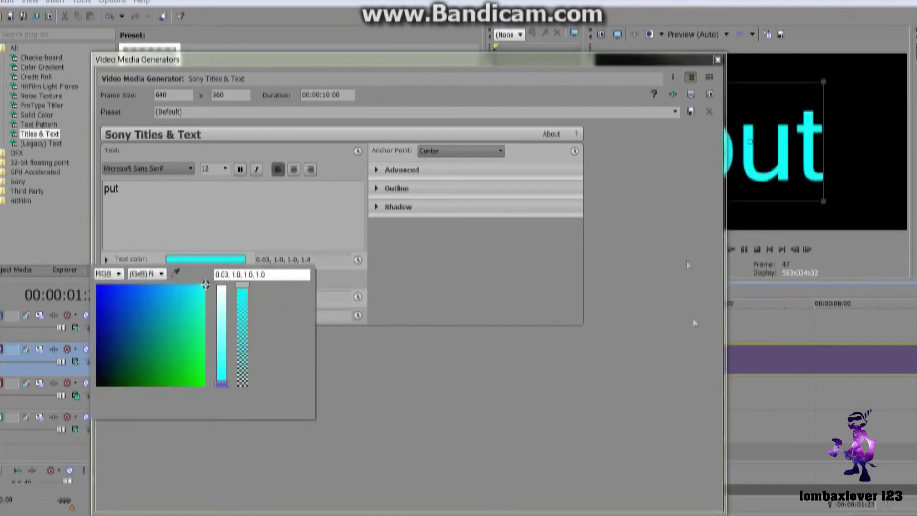
pyautogui.click(717, 60)
# Play back to find where the word ends and trim the end of the "put" title at 00:00:00:11.
pyautogui.click(717, 251)
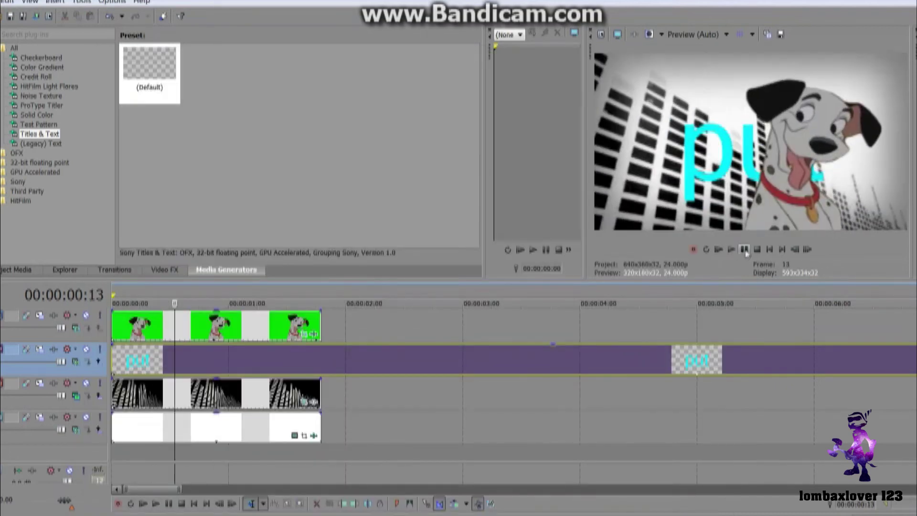
pyautogui.click(719, 249)
pyautogui.click(744, 249)
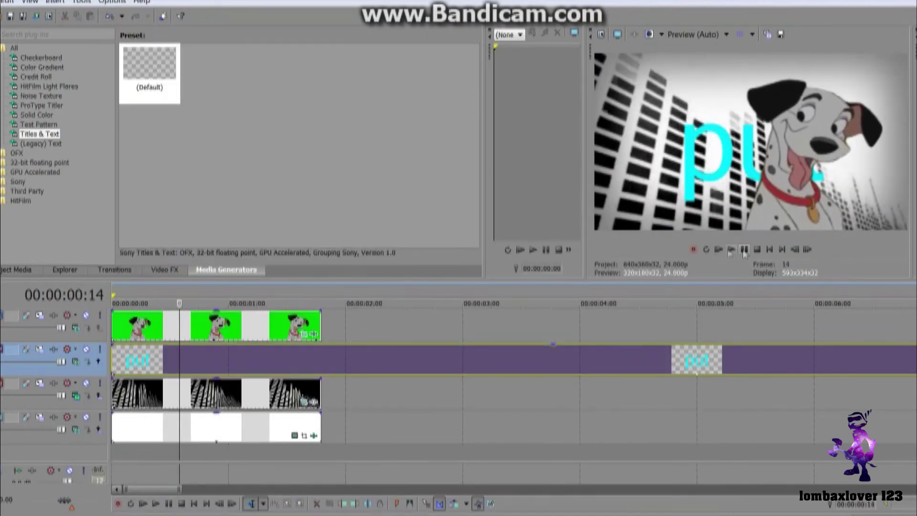
pyautogui.click(718, 249)
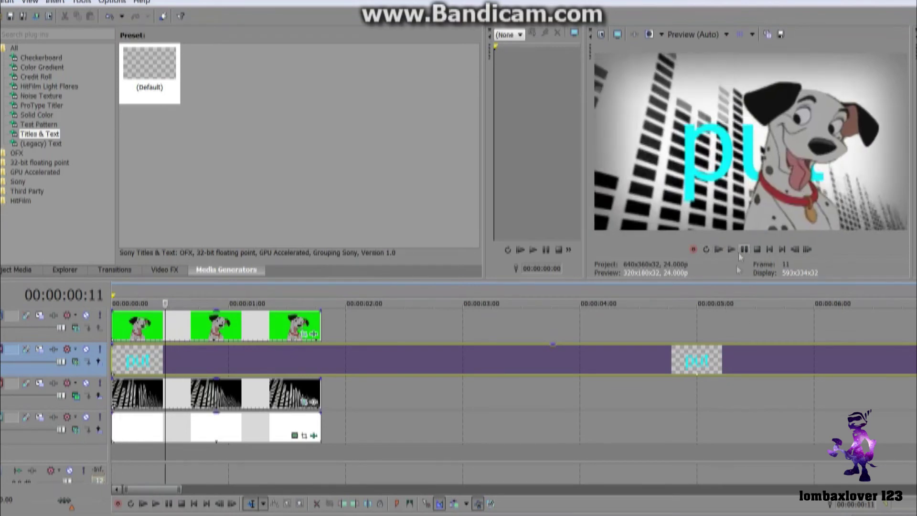
pyautogui.rightClick(427, 356)
pyautogui.click(454, 325)
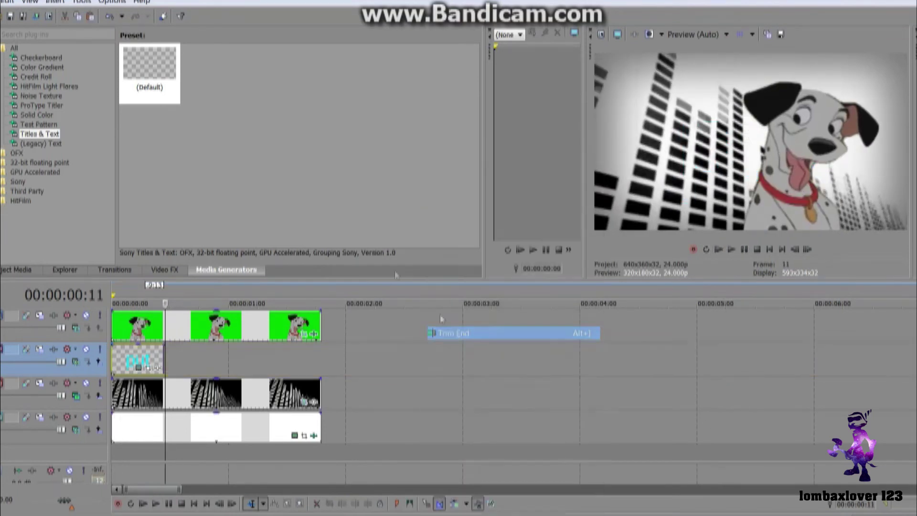
# Add a second Titles & Text event on the title track at about 00:00:01:12, reading "text" at scale 10.000.
pyautogui.moveTo(154, 58); pyautogui.dragTo(291, 363)
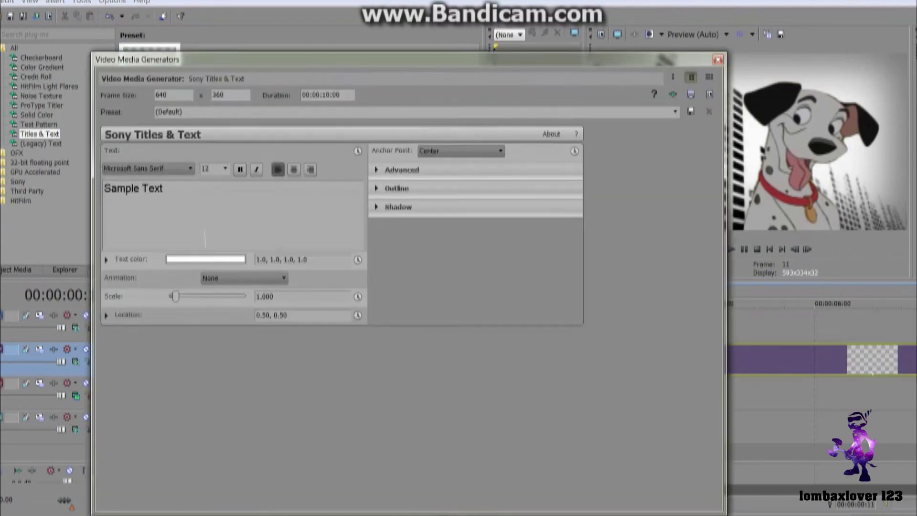
pyautogui.press('BackSpace')
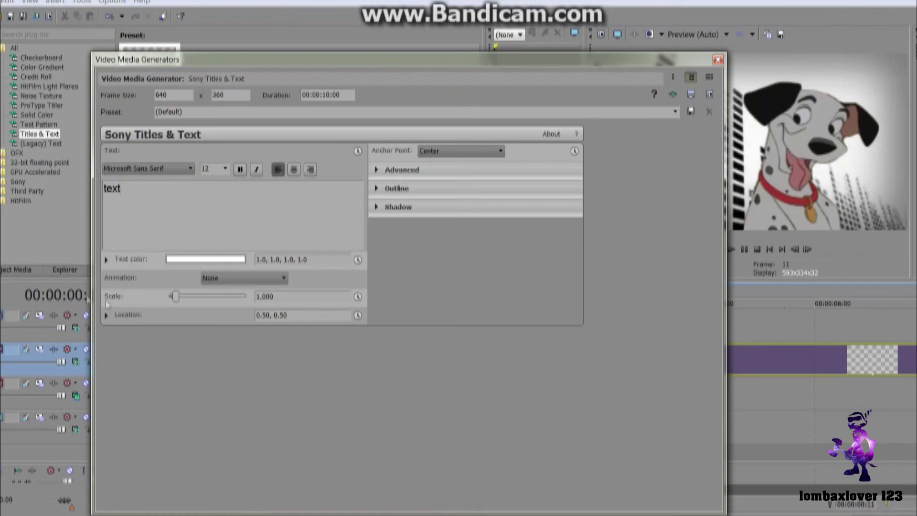
pyautogui.moveTo(178, 297); pyautogui.dragTo(248, 299)
pyautogui.click(795, 329)
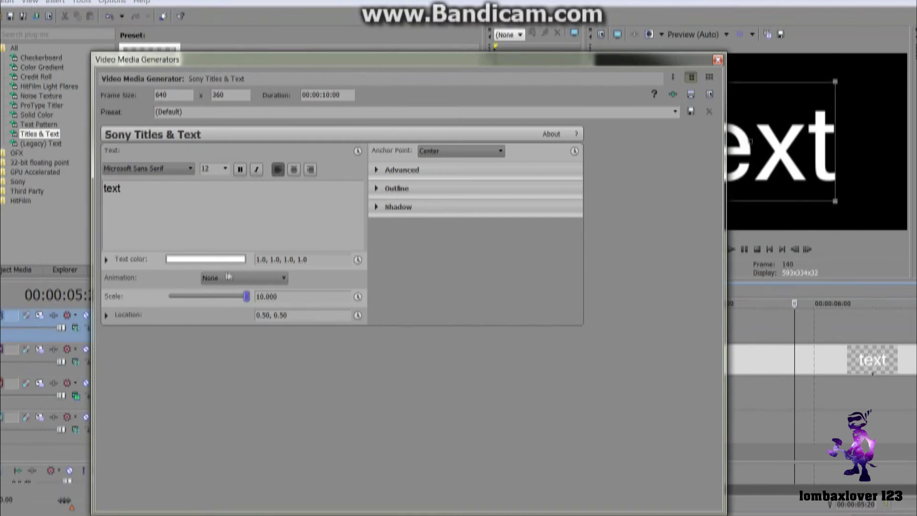
# Set the text color of the "text" title to magenta (1.0, 0.02, 0.98).
pyautogui.click(214, 259)
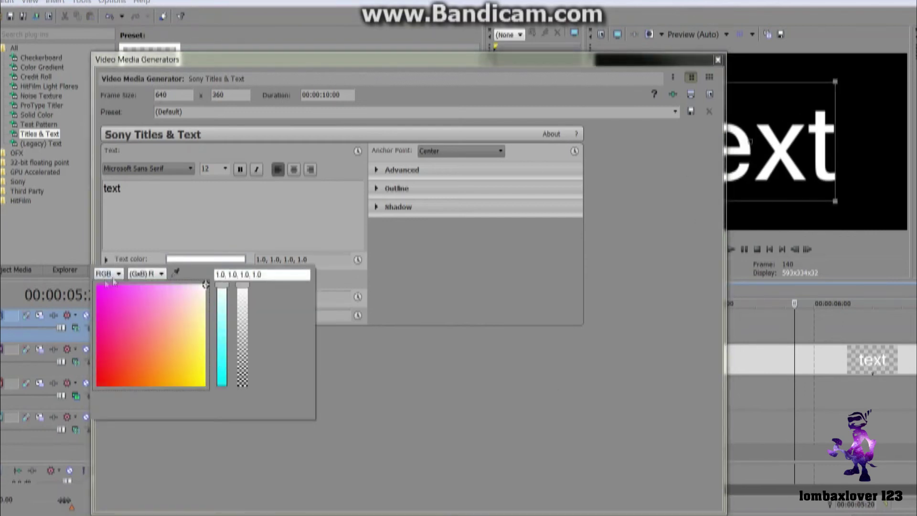
pyautogui.click(99, 287)
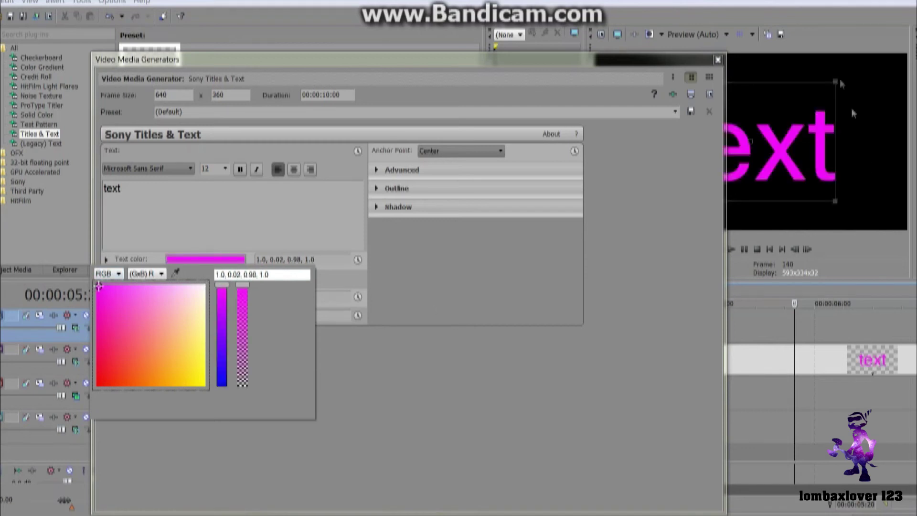
pyautogui.click(717, 66)
pyautogui.click(716, 66)
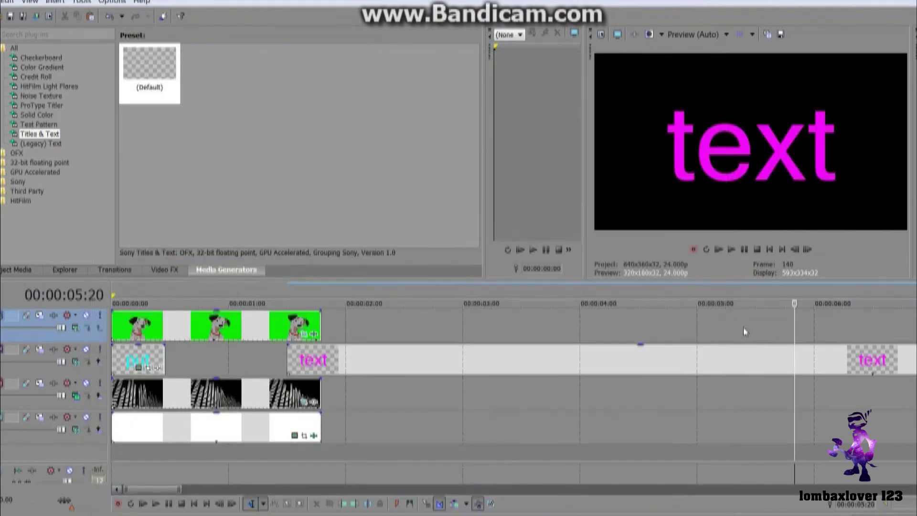
# Add the 3D Shuffle Bright Light transition to the start of the "text" title and overlap it three frames with "put".
pyautogui.click(115, 270)
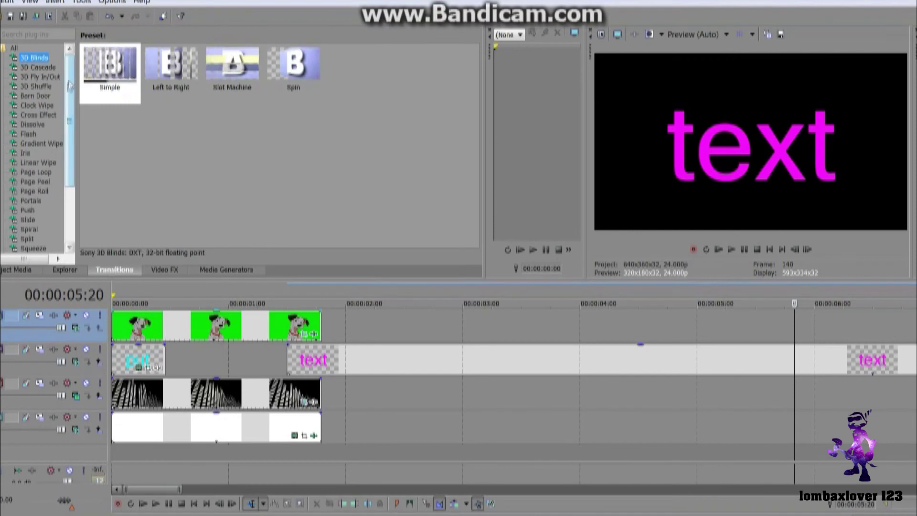
pyautogui.scroll(1, 68, 102)
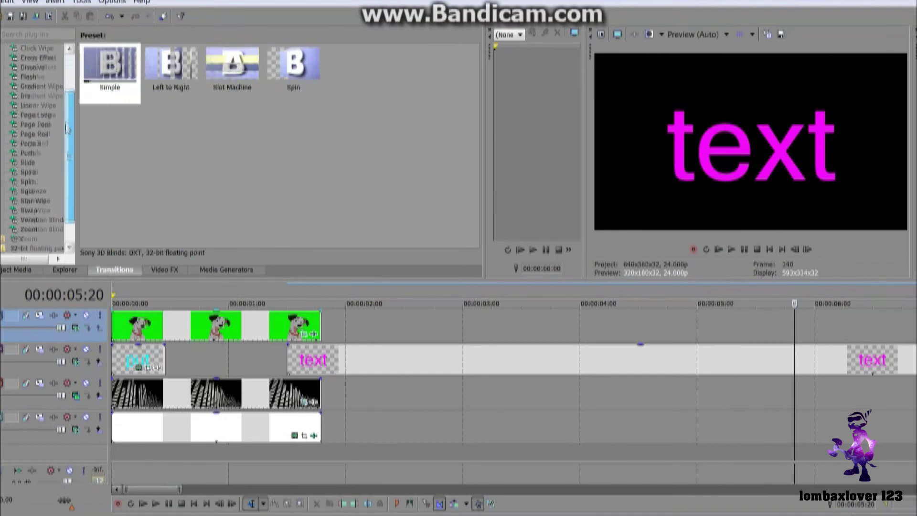
pyautogui.click(52, 86)
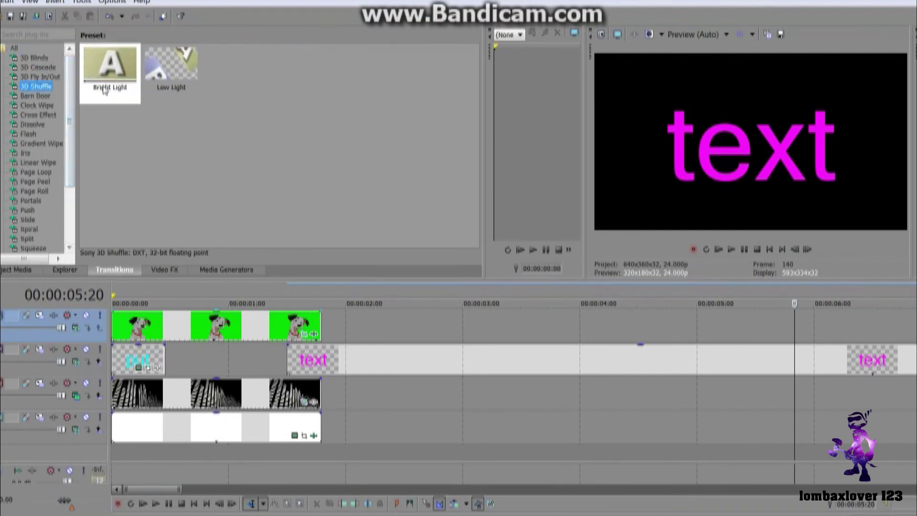
pyautogui.moveTo(106, 80); pyautogui.dragTo(288, 366)
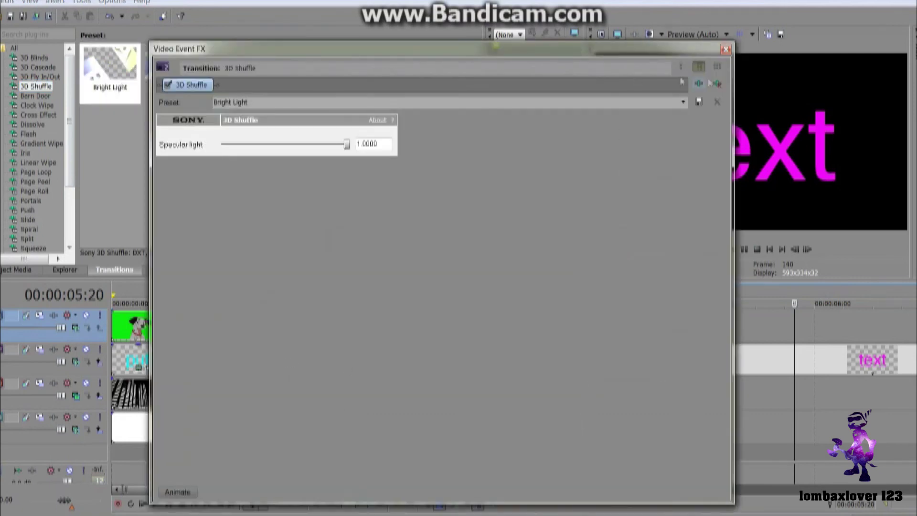
pyautogui.click(726, 49)
pyautogui.click(287, 353)
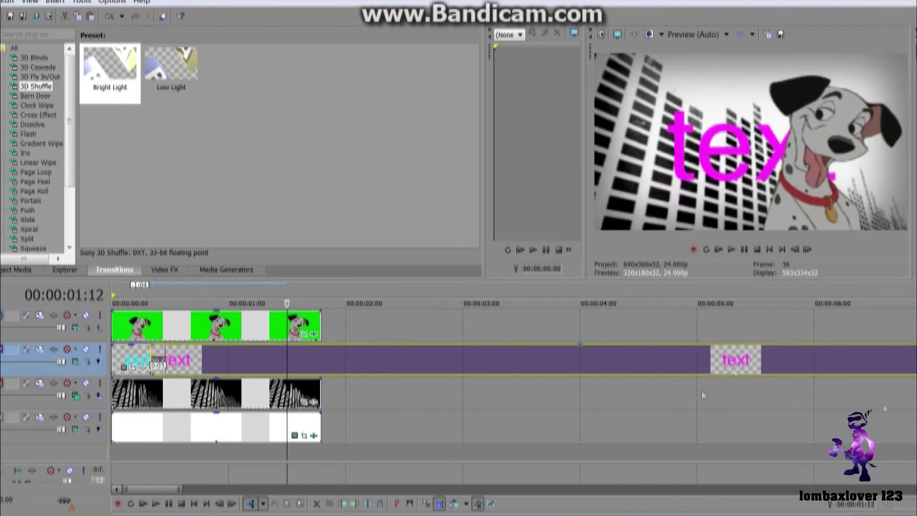
# Play back to find where the word ends and trim the end of the "text" title at 00:00:01:00.
pyautogui.click(730, 249)
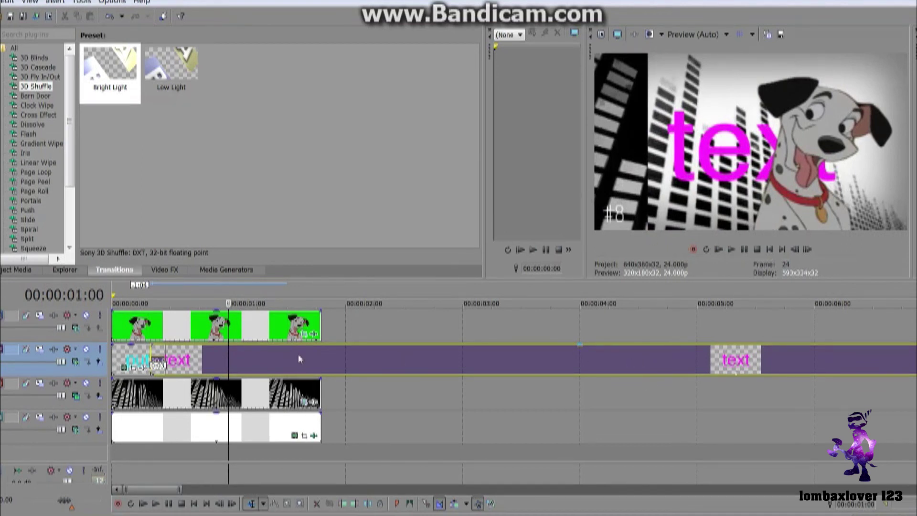
pyautogui.rightClick(242, 354)
pyautogui.click(261, 330)
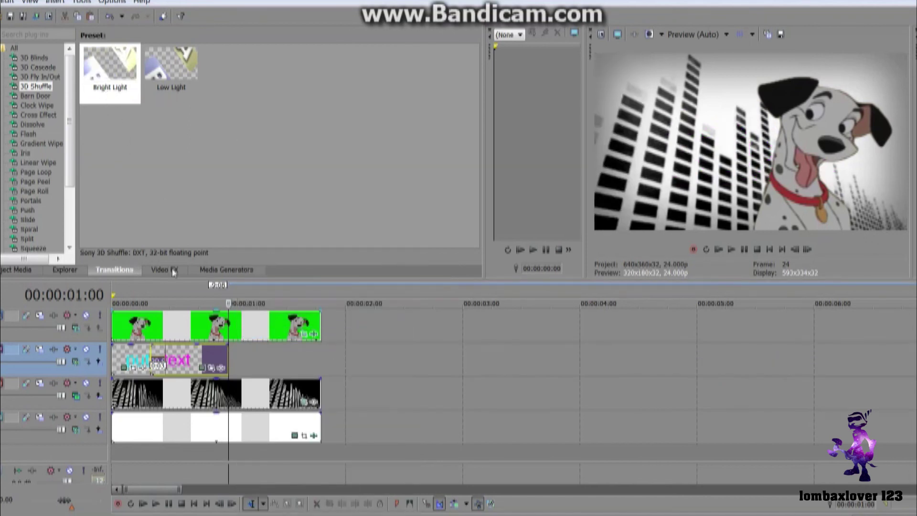
# Add a third Titles & Text event on the title track just after "text", reading "here" at scale 6.094.
pyautogui.click(226, 269)
pyautogui.moveTo(167, 80); pyautogui.dragTo(245, 362)
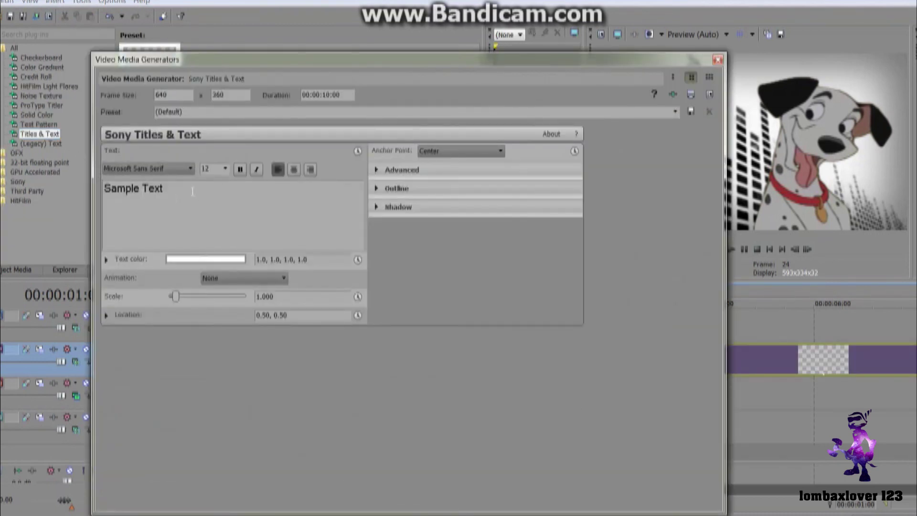
pyautogui.press('Delete')
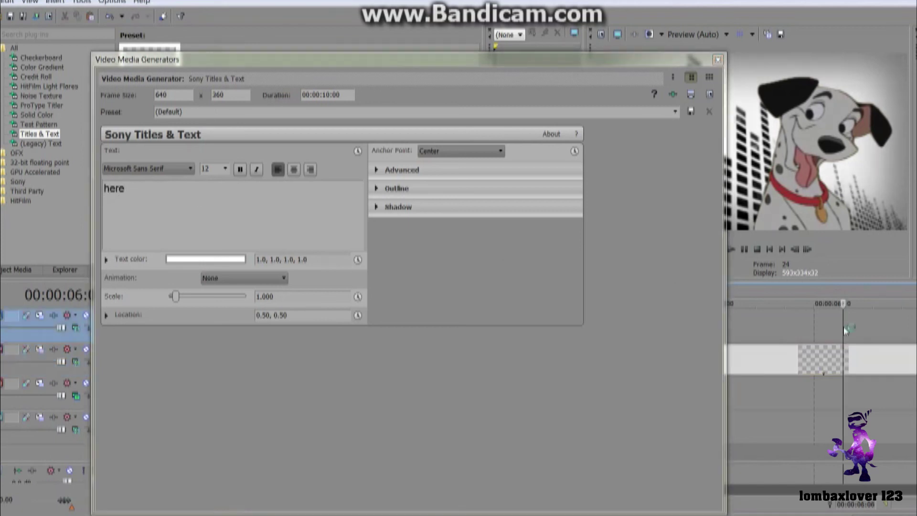
pyautogui.moveTo(177, 297); pyautogui.dragTo(216, 296)
# Set the text color of the "here" title to green (0.03, 1.0, 0.0).
pyautogui.click(205, 259)
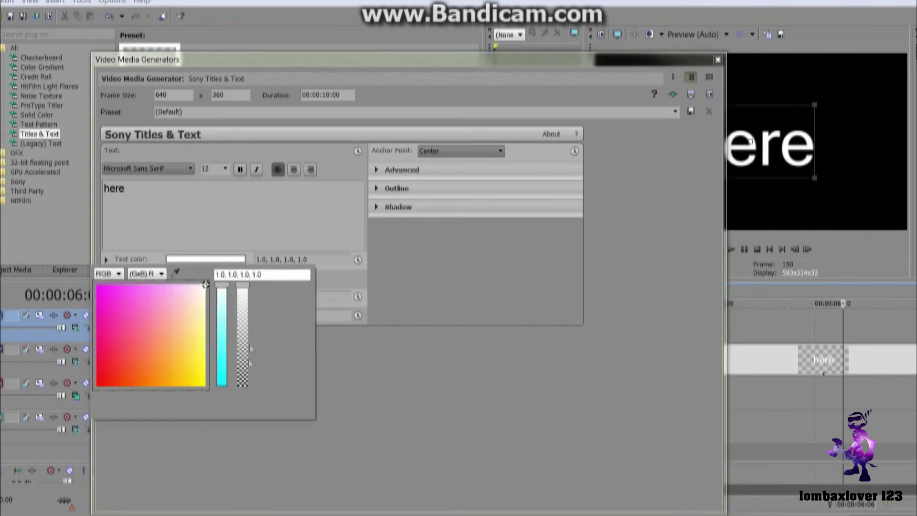
pyautogui.click(226, 380)
pyautogui.click(201, 386)
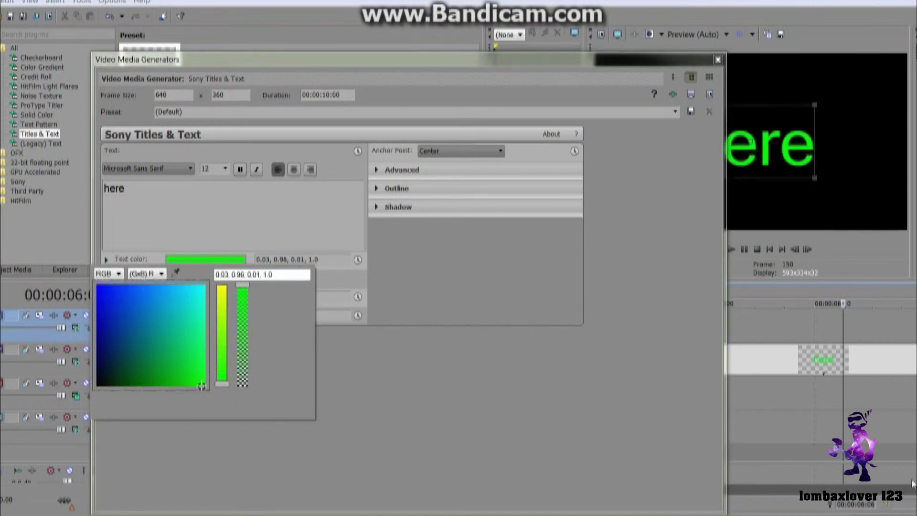
pyautogui.moveTo(199, 392); pyautogui.dragTo(208, 392)
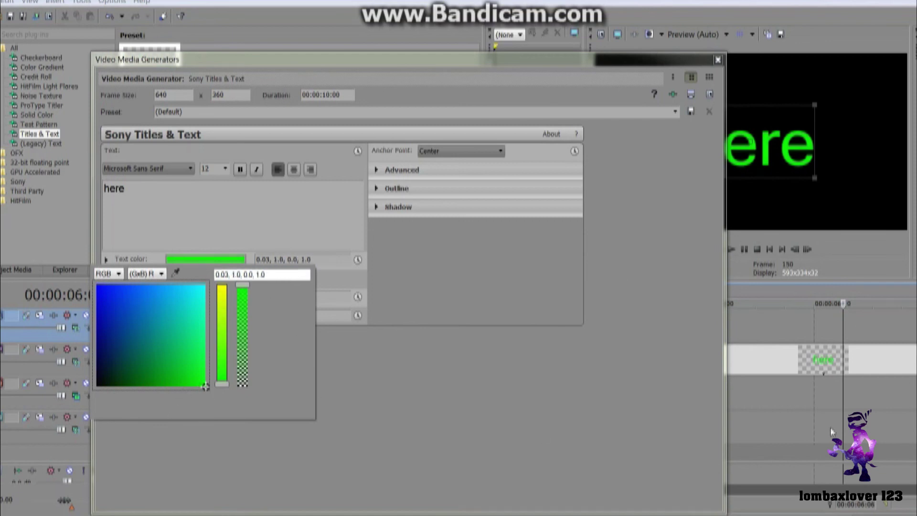
pyautogui.click(710, 66)
pyautogui.click(718, 61)
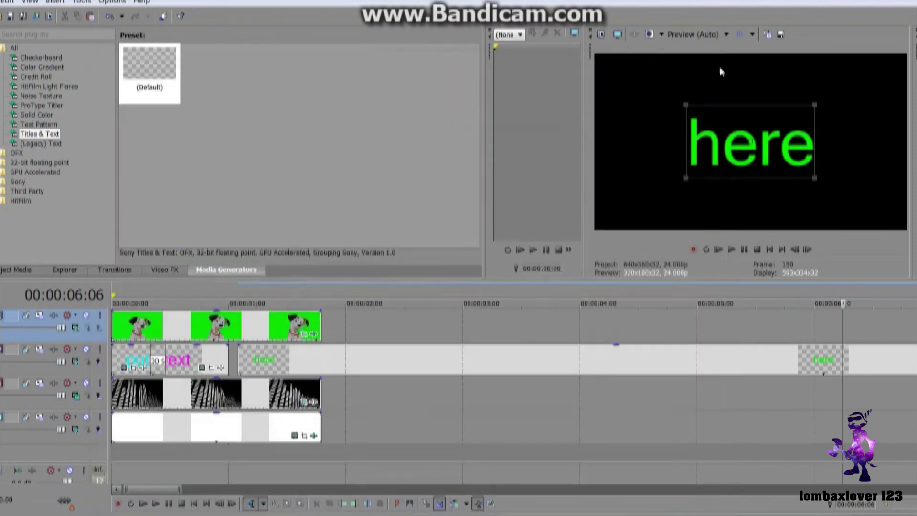
# Add the 3D Shuffle Bright Light transition to the start of the "here" title and overlap it three frames with "text".
pyautogui.click(115, 270)
pyautogui.moveTo(119, 88); pyautogui.dragTo(243, 363)
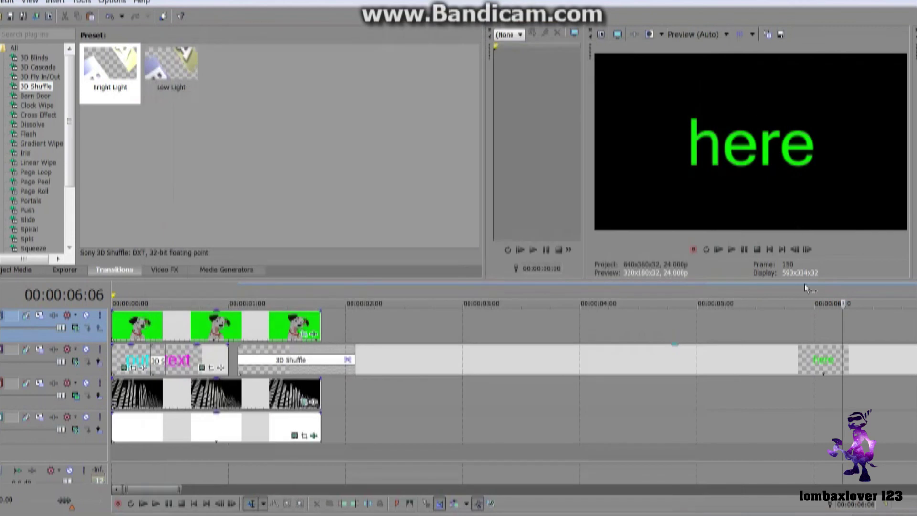
pyautogui.click(726, 49)
pyautogui.click(361, 353)
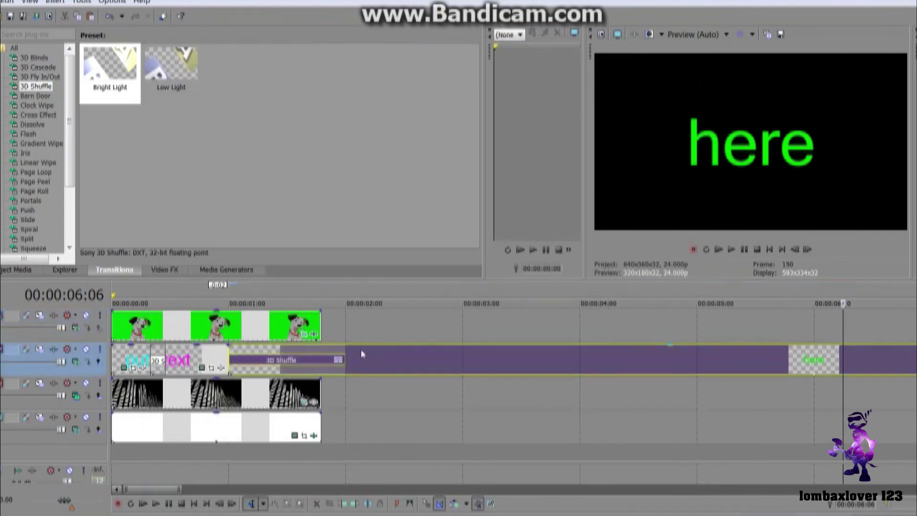
pyautogui.moveTo(361, 354); pyautogui.dragTo(340, 355)
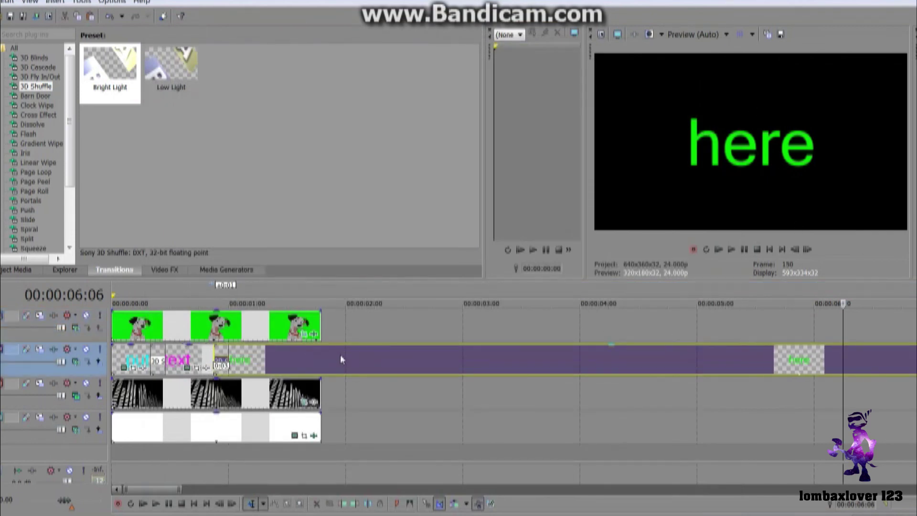
# Play back the sequence and trim the end of the "here" title at 00:00:01:19, level with the other clips.
pyautogui.click(722, 249)
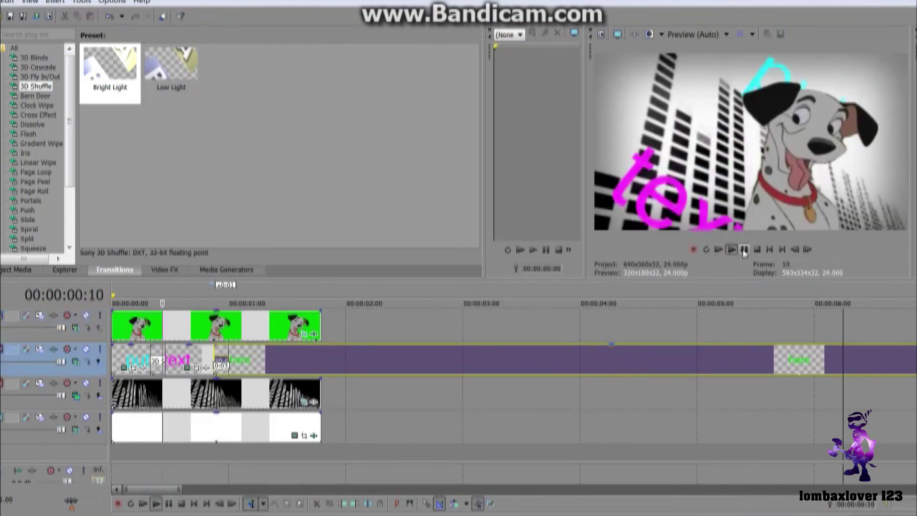
pyautogui.click(743, 249)
pyautogui.click(743, 249)
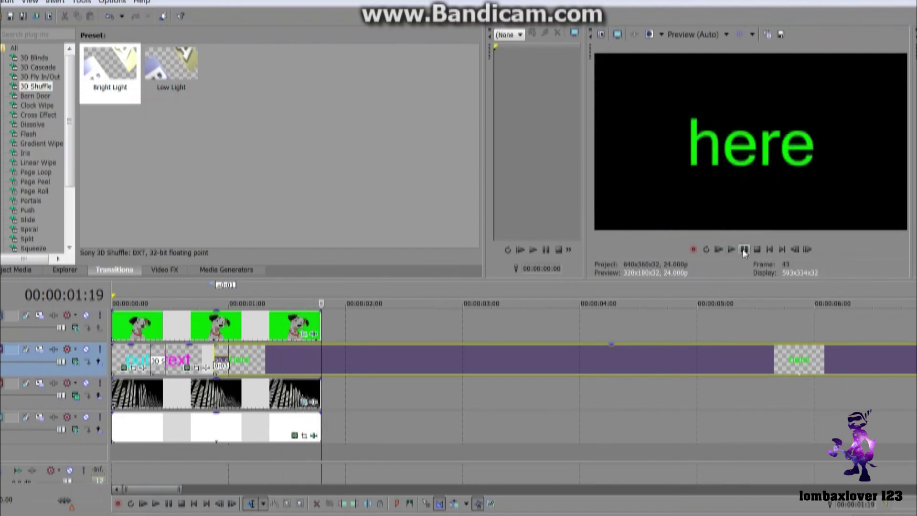
pyautogui.rightClick(748, 359)
pyautogui.click(764, 346)
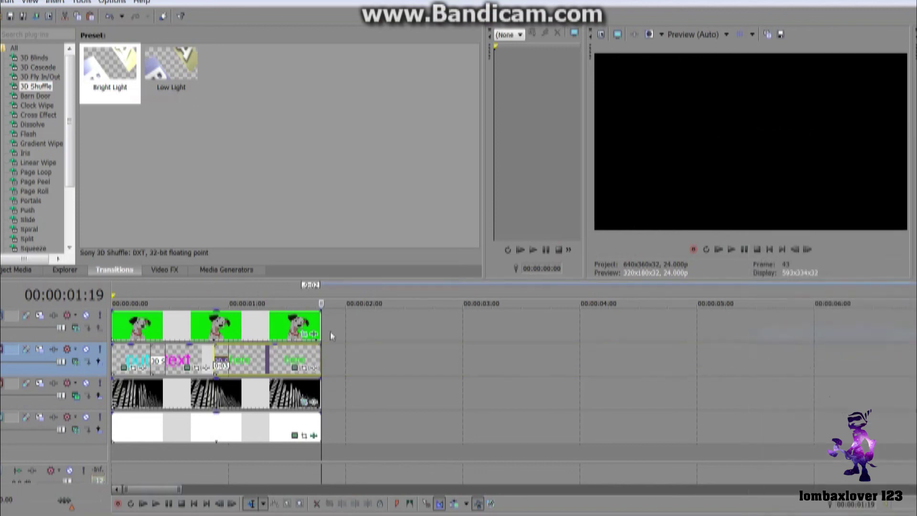
# Reopen the "here" title's settings and increase its scale to 9.663.
pyautogui.click(270, 355)
pyautogui.click(294, 367)
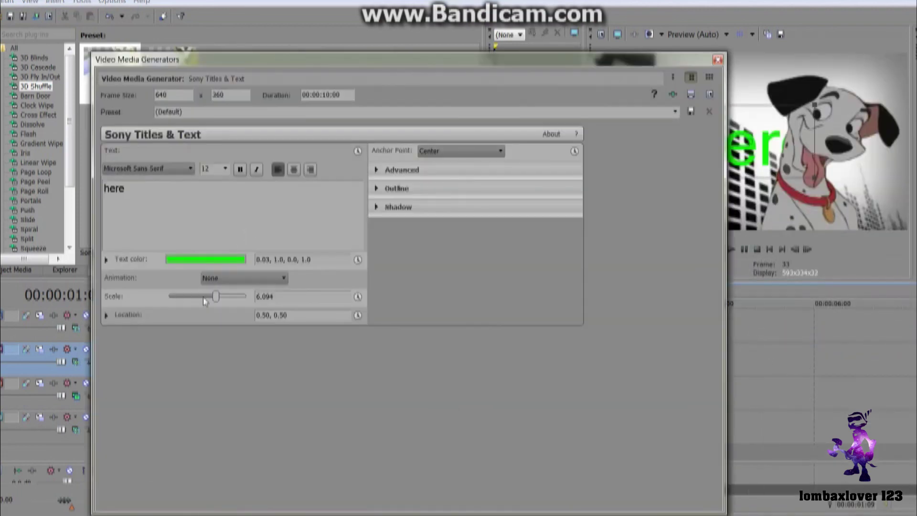
pyautogui.moveTo(216, 298); pyautogui.dragTo(245, 297)
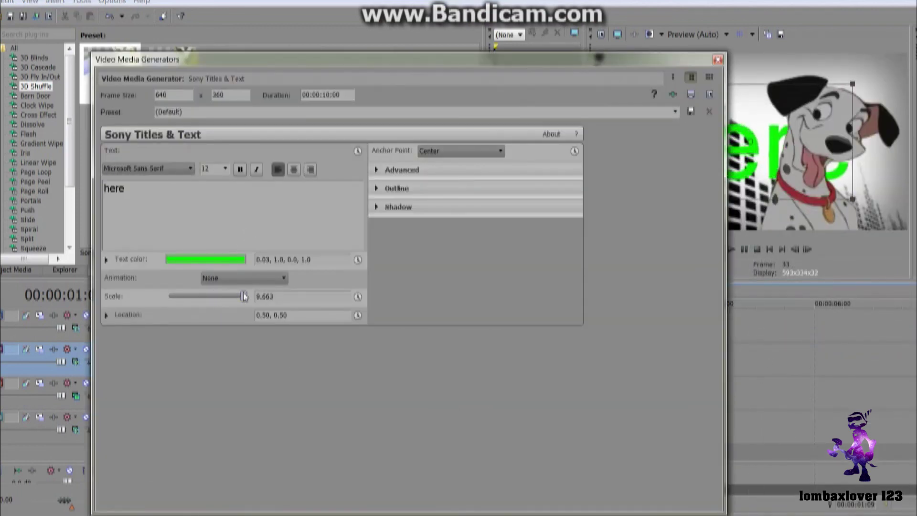
pyautogui.click(719, 61)
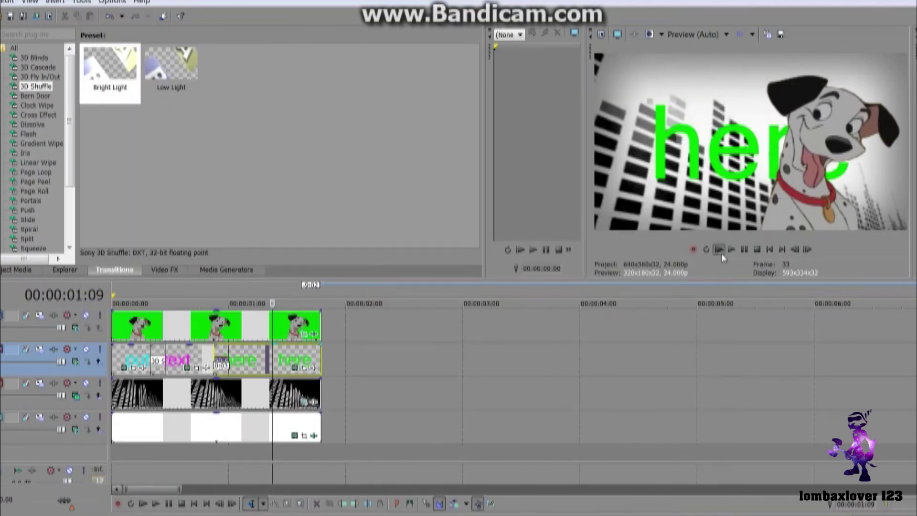
# Play back the composite and step the playhead frame by frame to the end of the clips at 00:00:01:19.
pyautogui.click(722, 256)
pyautogui.click(744, 255)
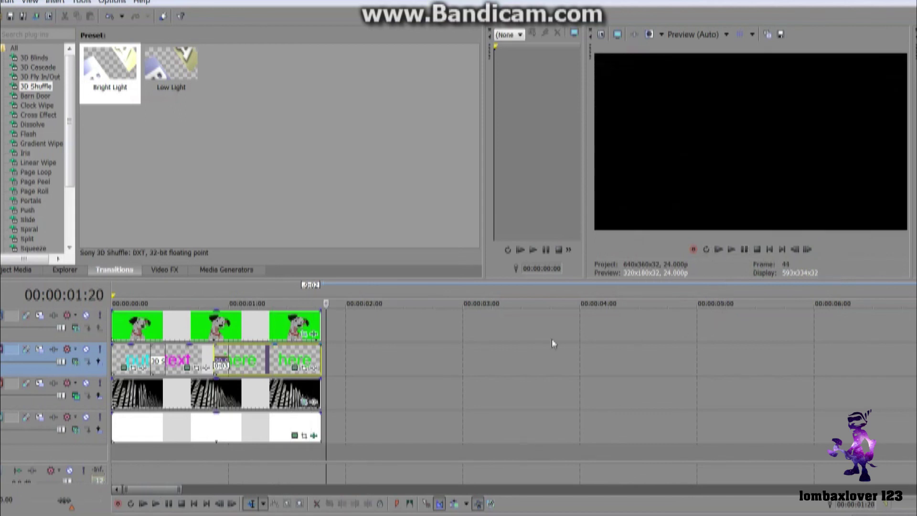
pyautogui.press('Left')
pyautogui.press('Left')
pyautogui.press('Left')
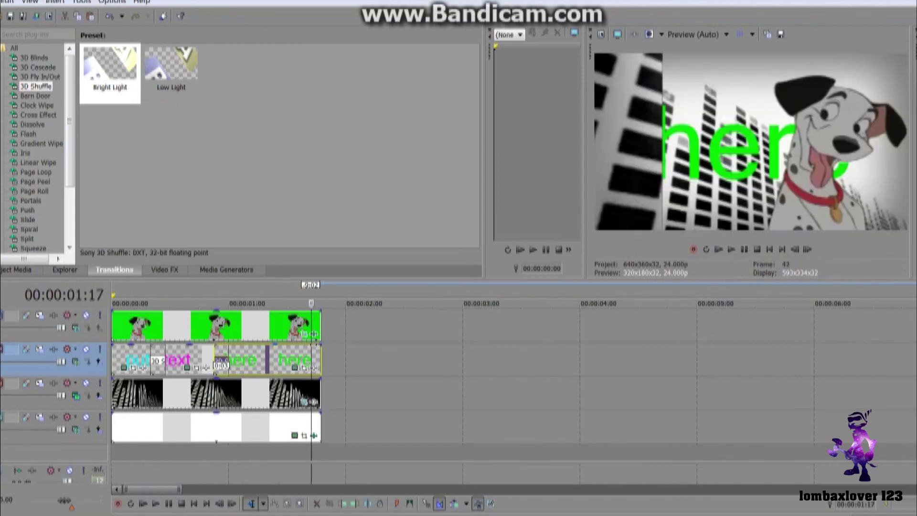
pyautogui.press('Right')
pyautogui.press('Right')
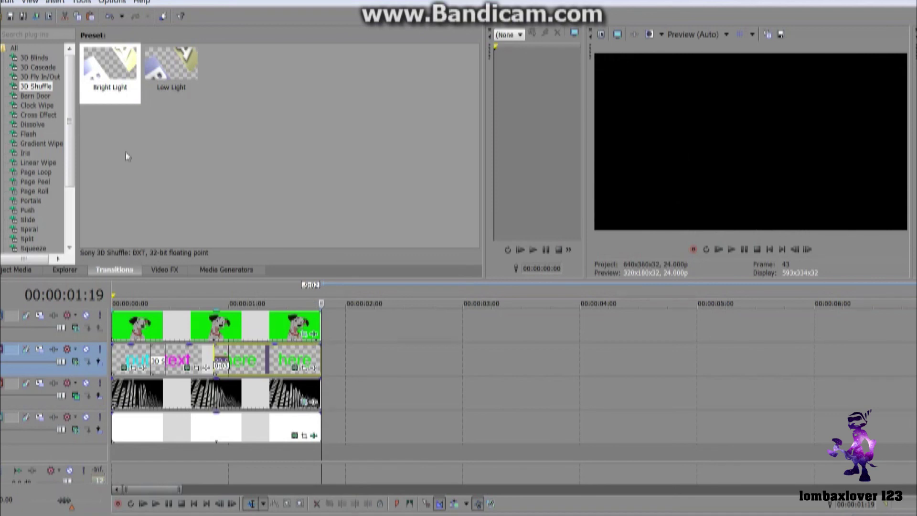